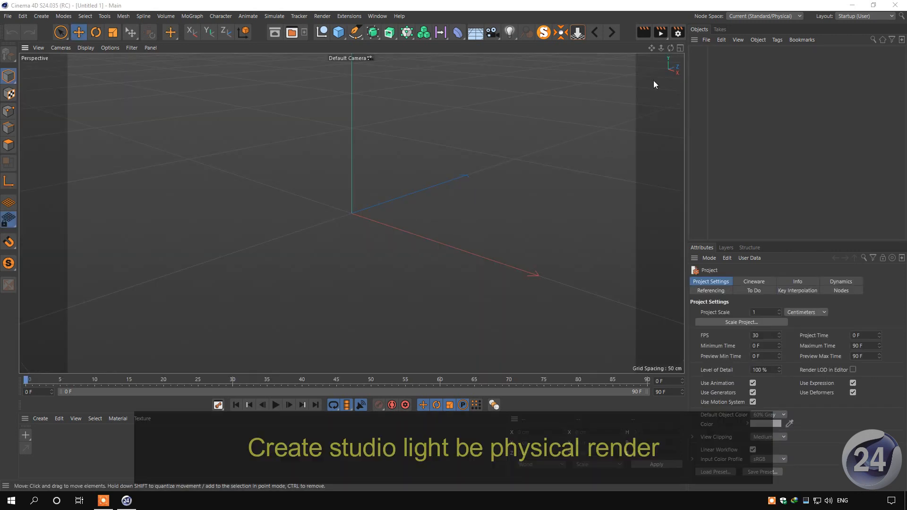
Merge the file Studio-Light-Physical.c4d from the Desktop into the current project
drag(670, 49, 727, 46)
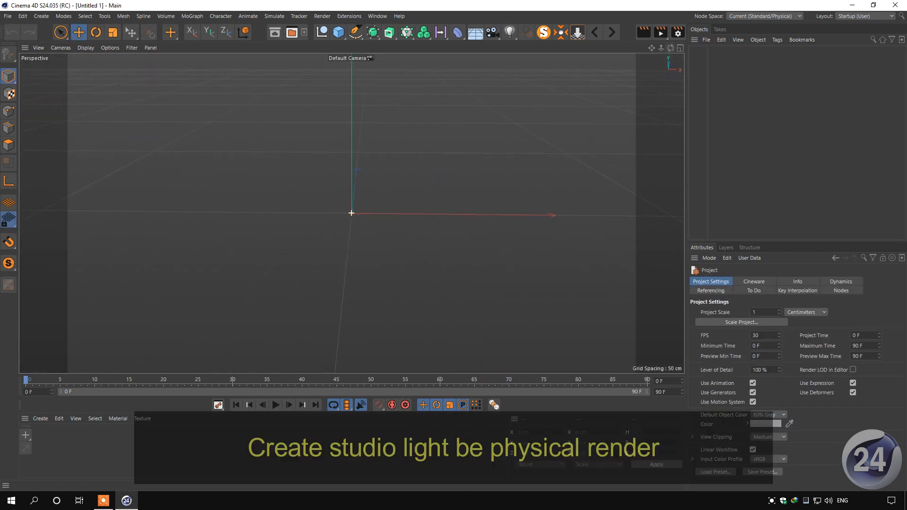
click(8, 17)
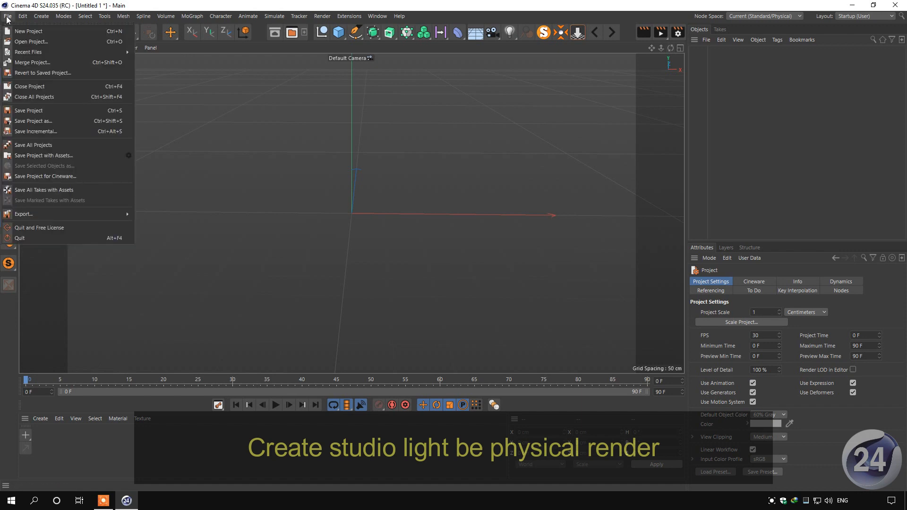
click(35, 59)
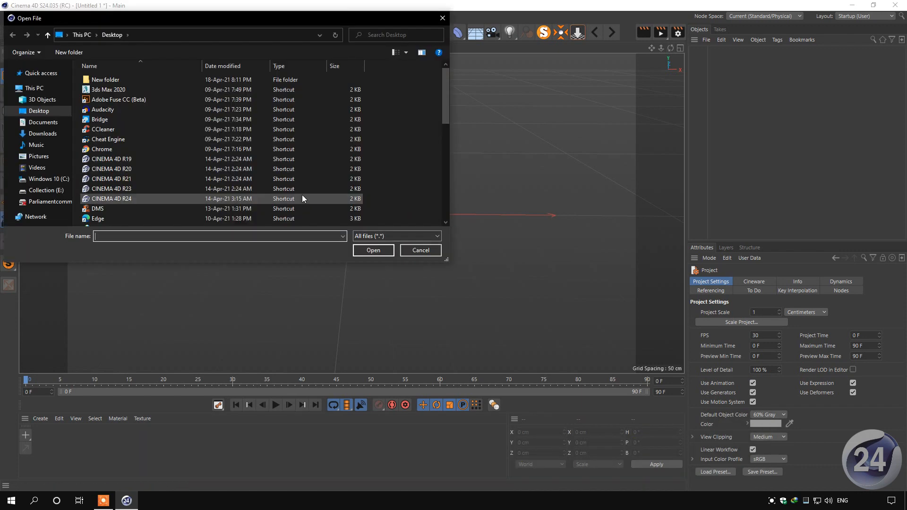
drag(446, 116, 438, 171)
scroll(438, 171, down, 3)
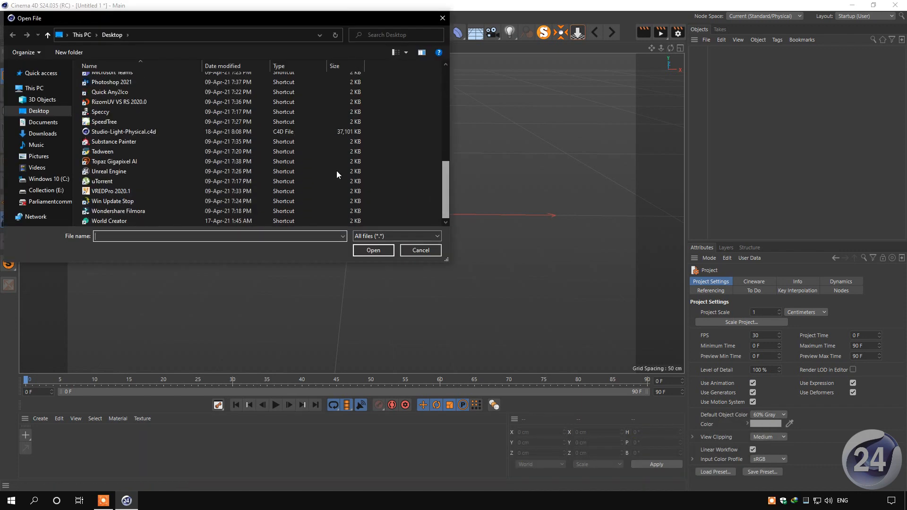
click(132, 134)
double_click(132, 135)
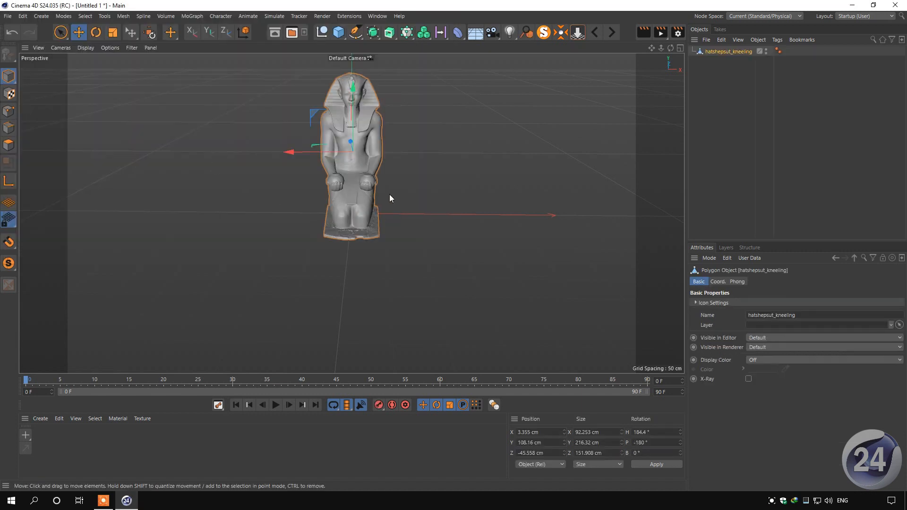
Frame the kneeling statue centrally from the front in the perspective view and deselect it
mouse_move(353, 177)
alt+mouse_down()
mouse_move(359, 209)
mouse_move(299, 194)
mouse_move(369, 185)
alt+mouse_up()
alt+right_drag(340, 185, 384, 190)
alt+drag(384, 191, 366, 190)
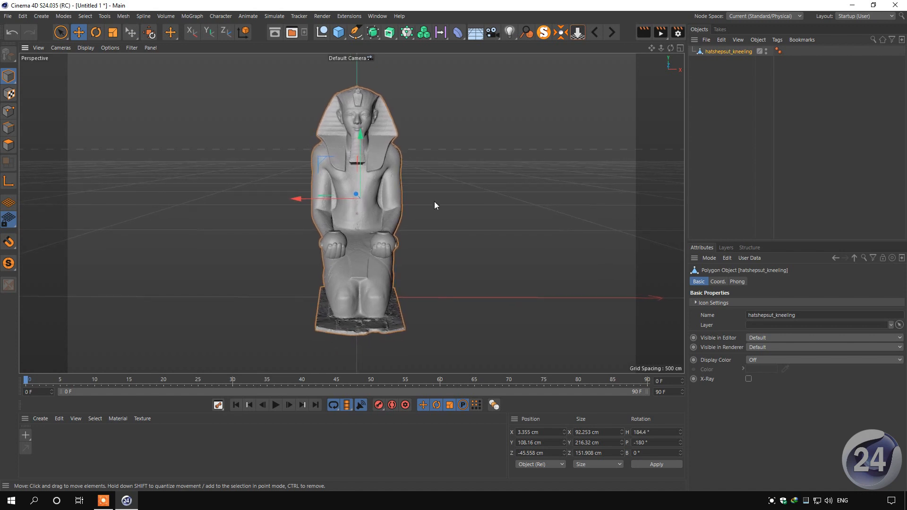
click(443, 233)
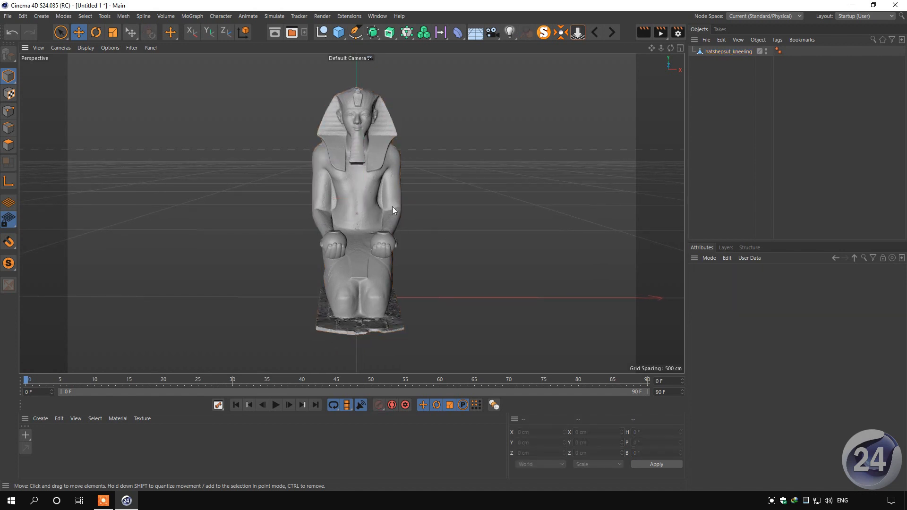
Add the L Shape Stage preset from the Stages folder of the Content Browser to the scene
click(292, 32)
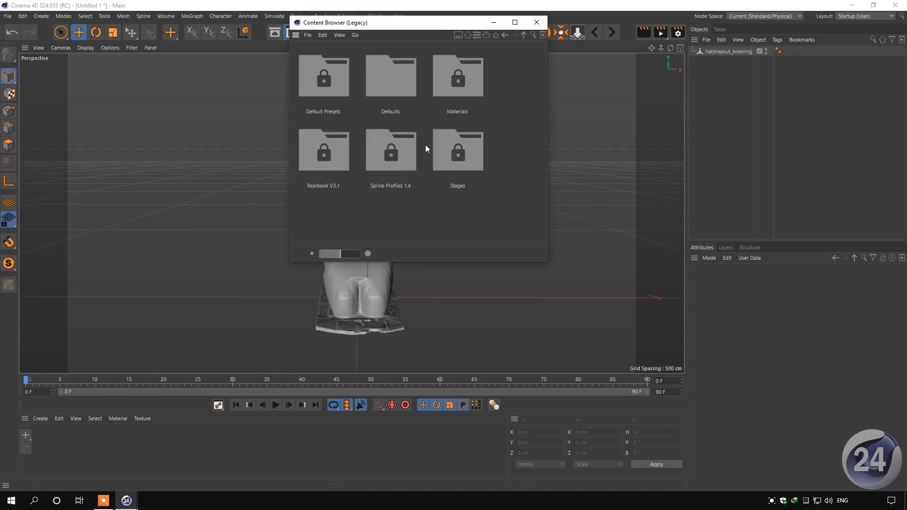
double_click(460, 157)
drag(396, 213, 718, 143)
click(536, 22)
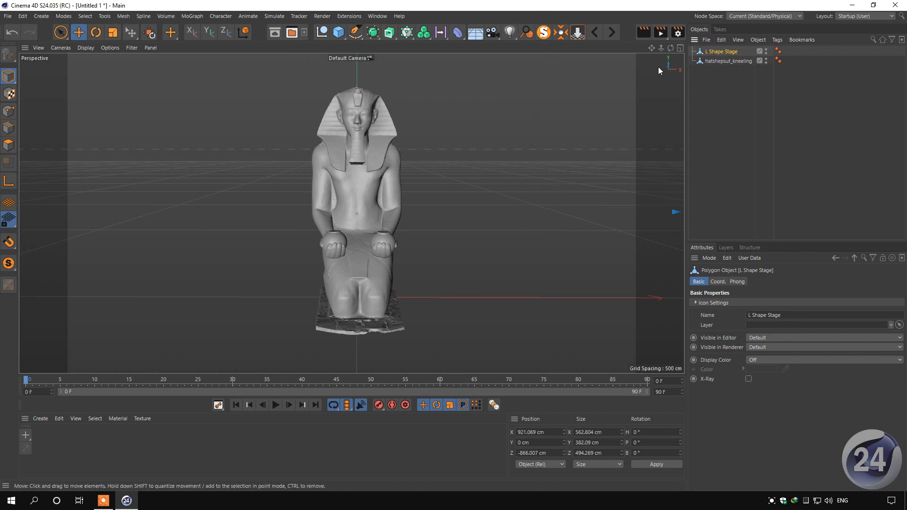
In the top view, move the L Shape Stage around the statue, to about X -3.4 cm and Z 2.4 cm
double_click(680, 49)
scroll(472, 271, down, 5)
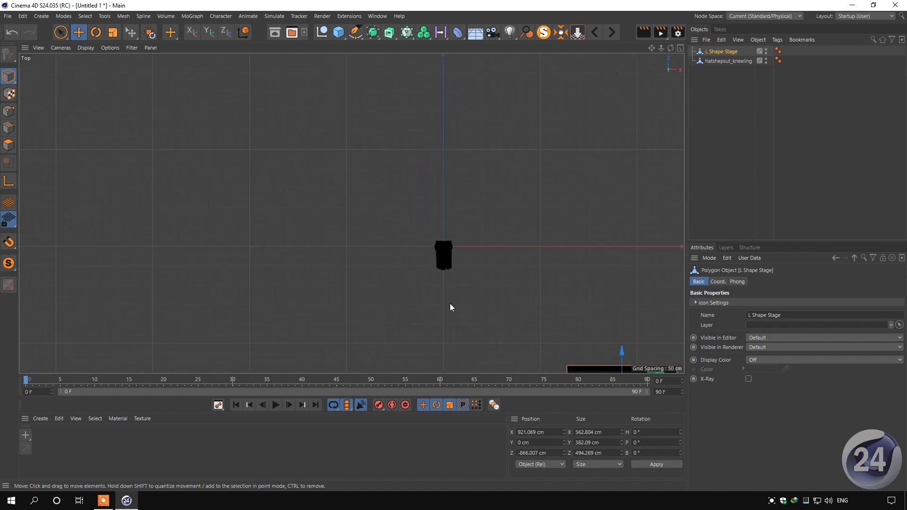
alt+middle_drag(450, 303, 412, 249)
drag(495, 299, 316, 128)
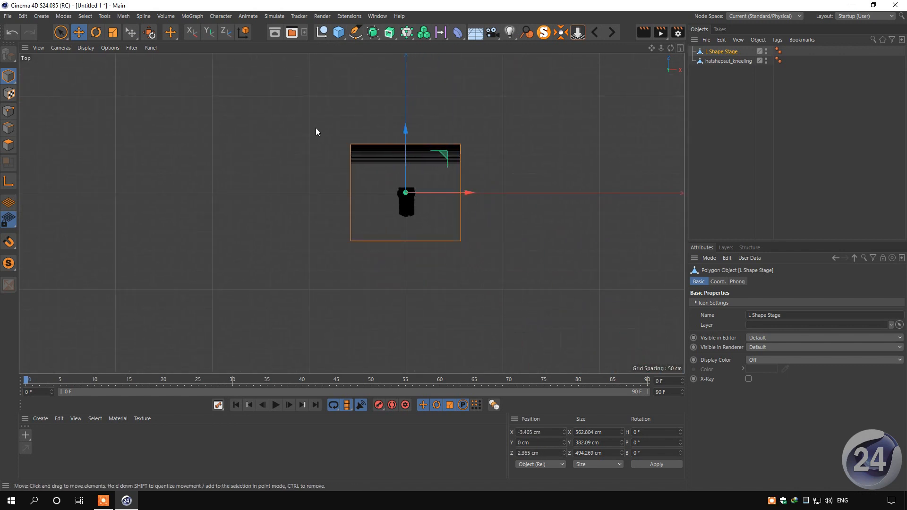
Widen the L Shape Stage along X to about 1045 cm so it fills the perspective view behind the statue
click(678, 48)
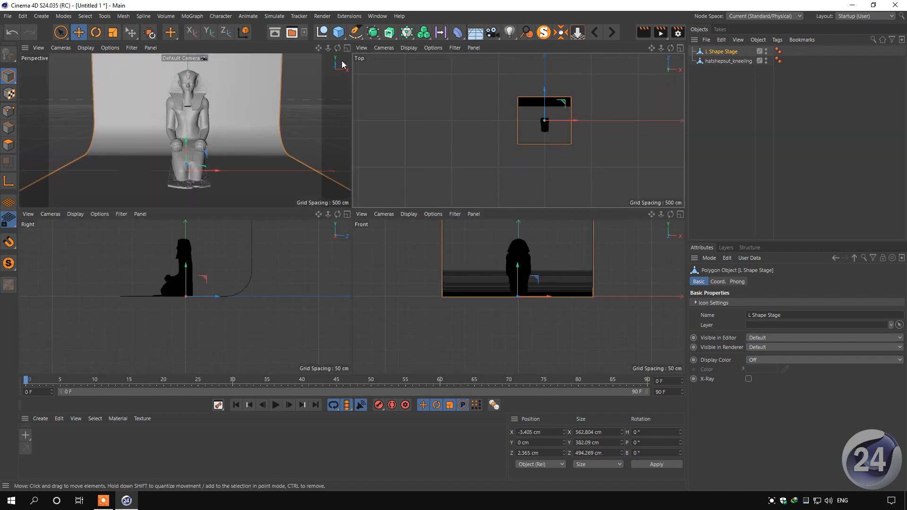
middle_click(327, 53)
key(t)
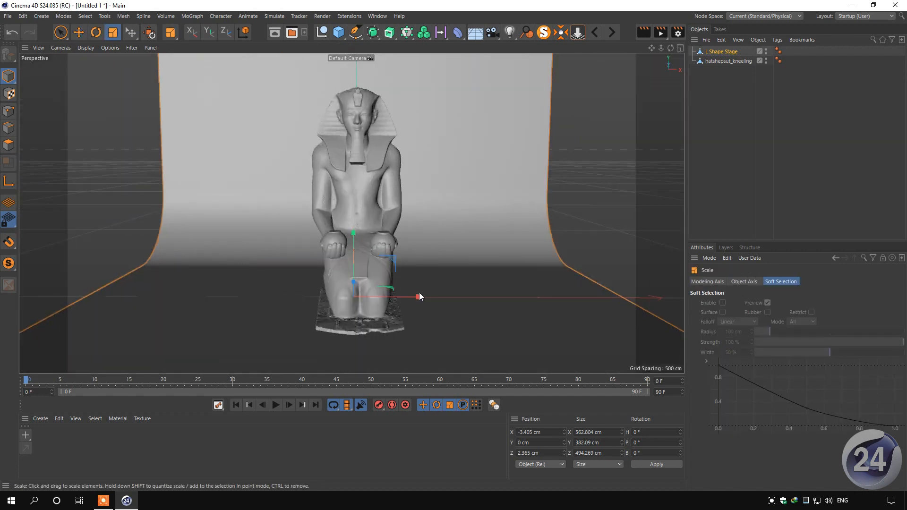
drag(412, 299, 463, 296)
key(e)
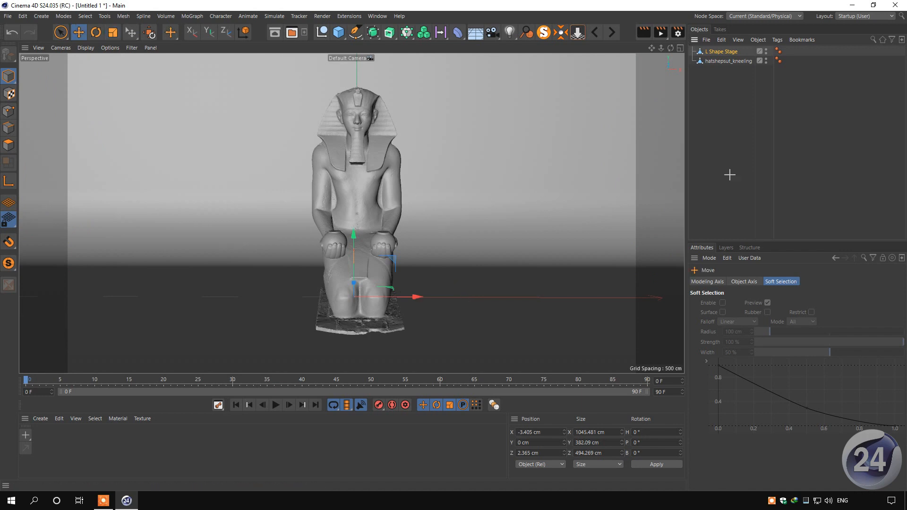
Rename the L Shape Stage object as Studio and deselect it
double_click(720, 51)
text(Studio)
key(Return)
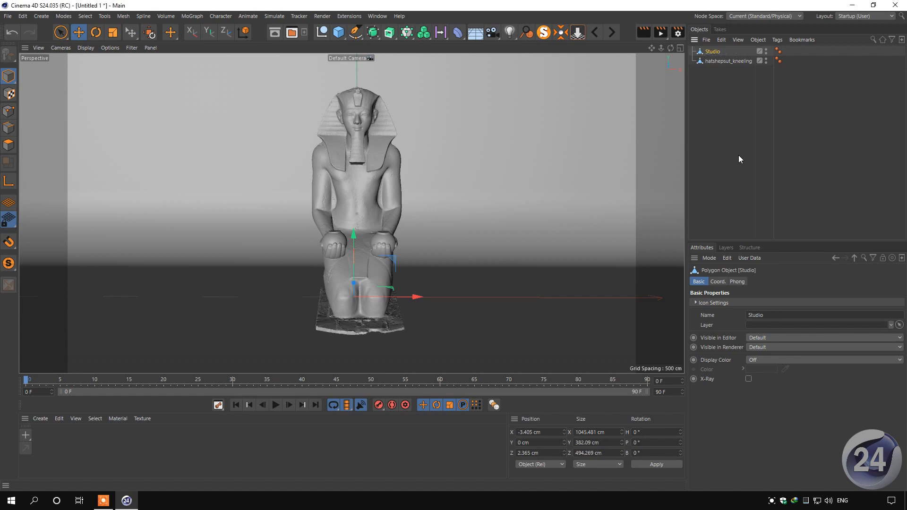
click(739, 159)
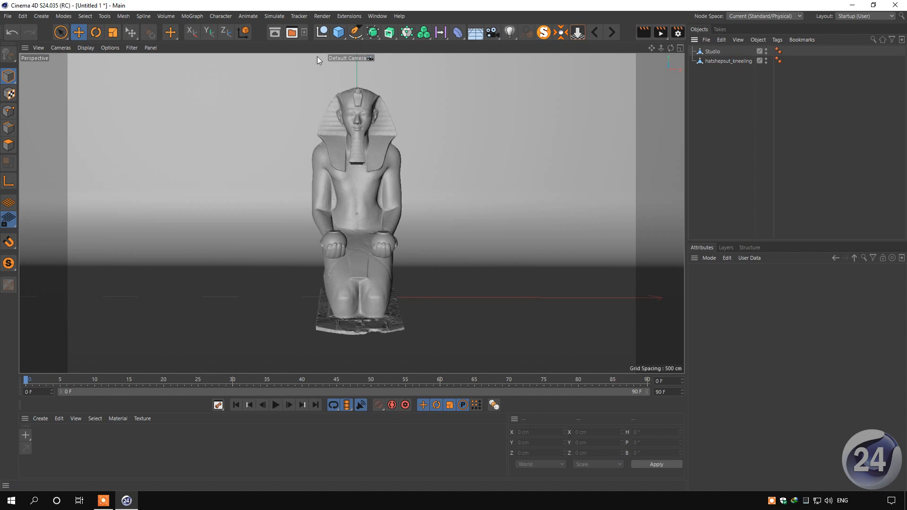
Add the Plastic Green - Fake SSS - Med Roughness material from the Asset Browser's Plastic category to the project materials
click(275, 32)
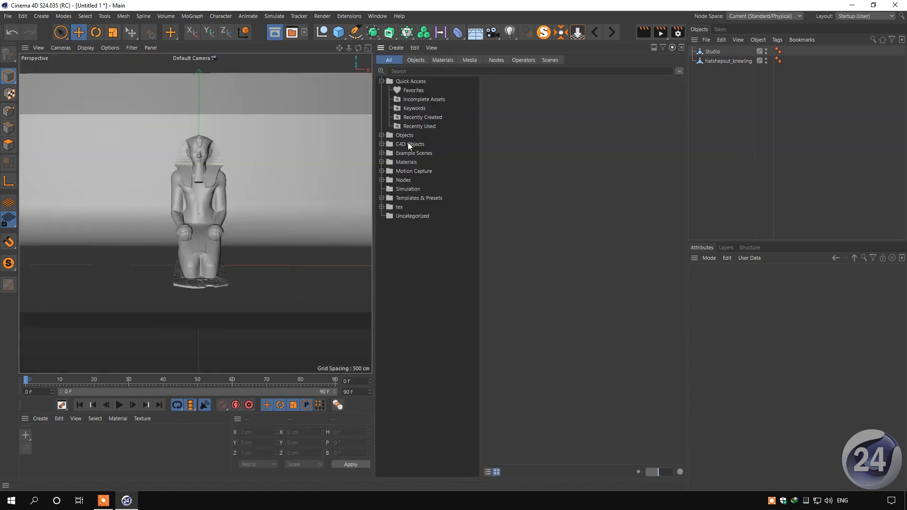
click(440, 61)
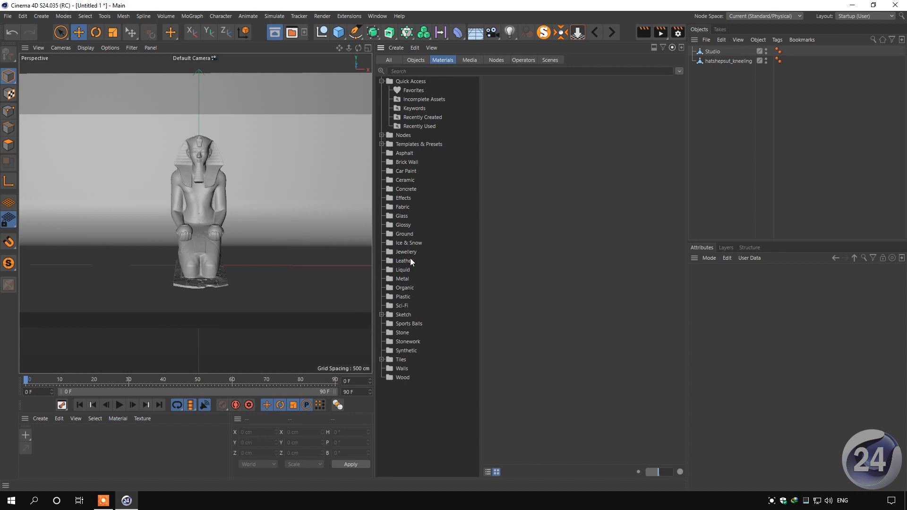
click(410, 296)
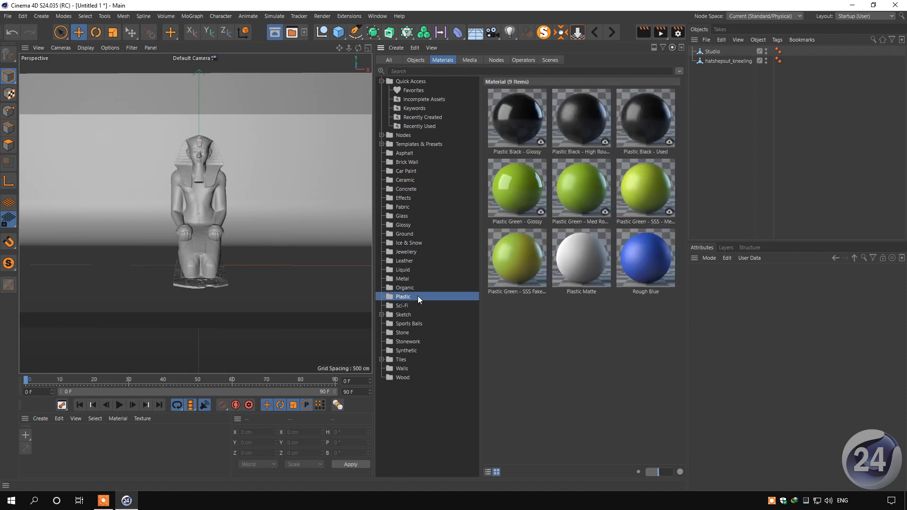
click(514, 286)
drag(166, 462, 166, 461)
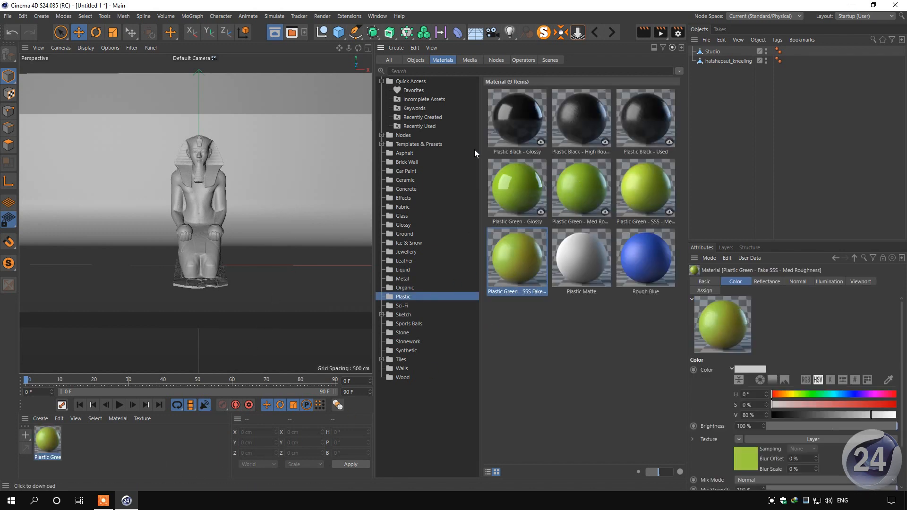
Add the Circular 02 material from the Backdrops presets to the project materials and close the Asset Browser
click(401, 135)
click(381, 136)
click(407, 144)
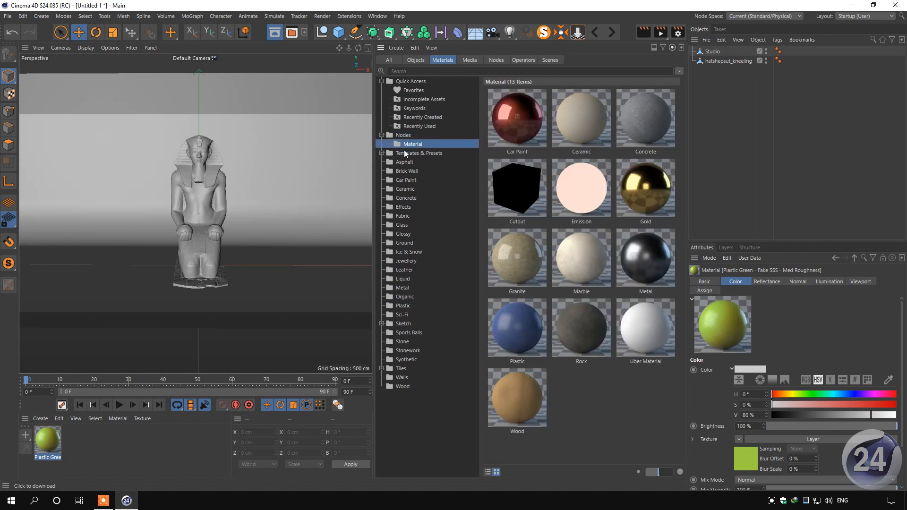
click(382, 153)
click(411, 162)
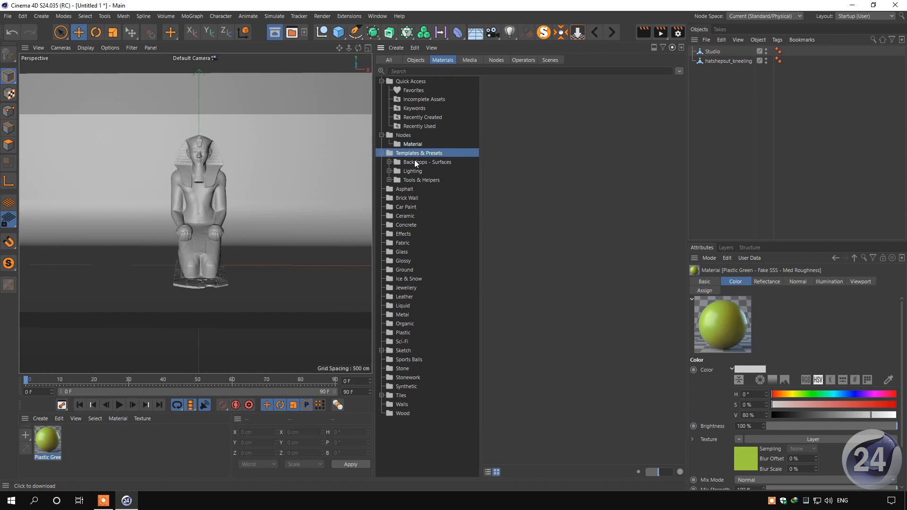
click(389, 162)
click(416, 172)
click(417, 180)
click(632, 129)
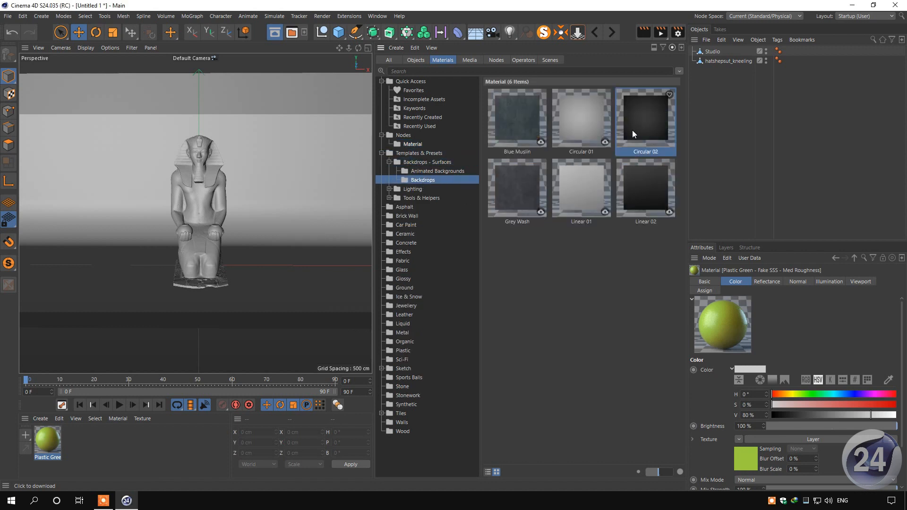
drag(647, 118, 128, 445)
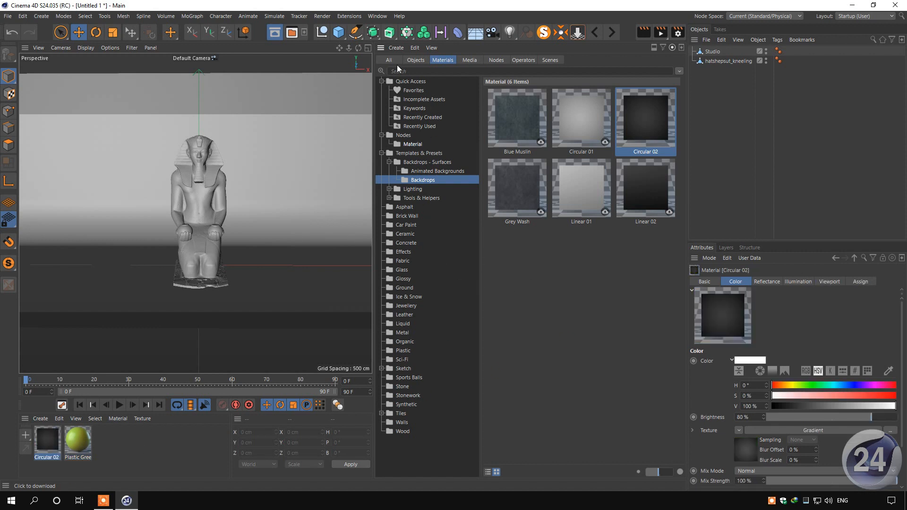
click(275, 32)
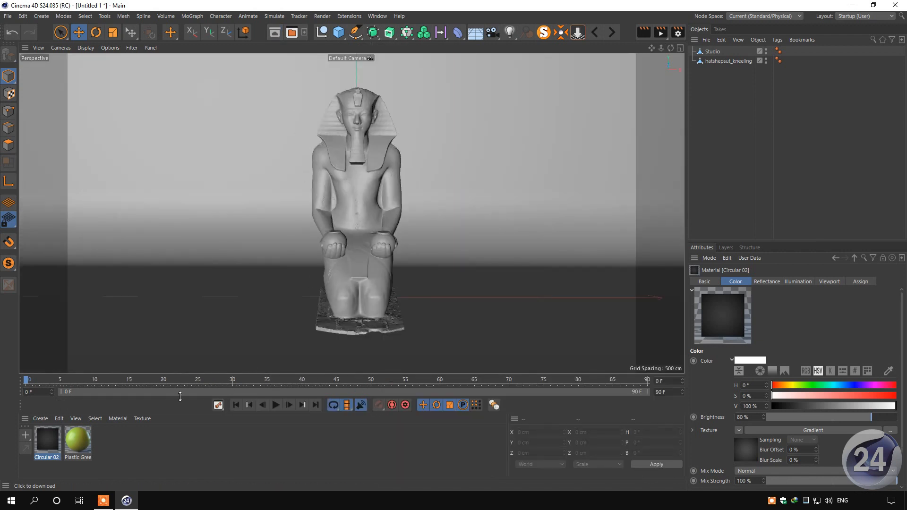
Apply the green plastic material to the statue and Circular 02 to the Studio stage with Frontal projection
drag(85, 438, 357, 219)
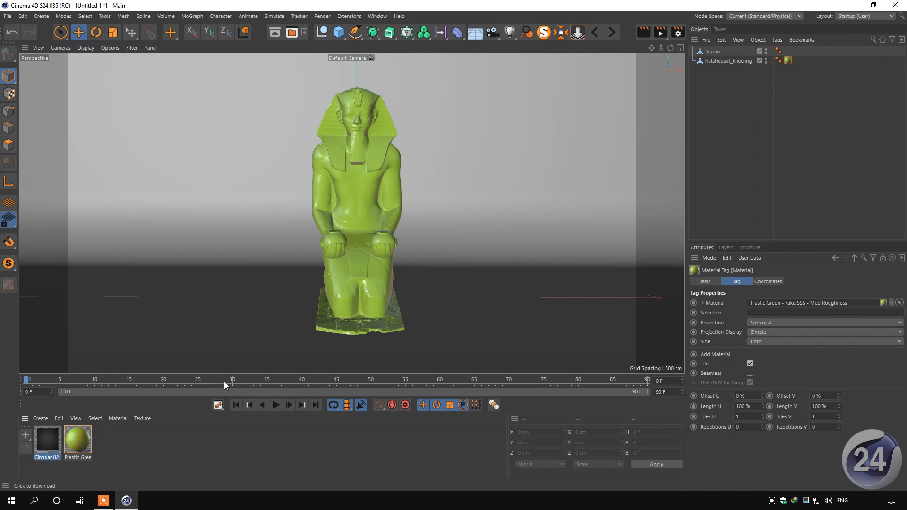
drag(47, 443, 224, 247)
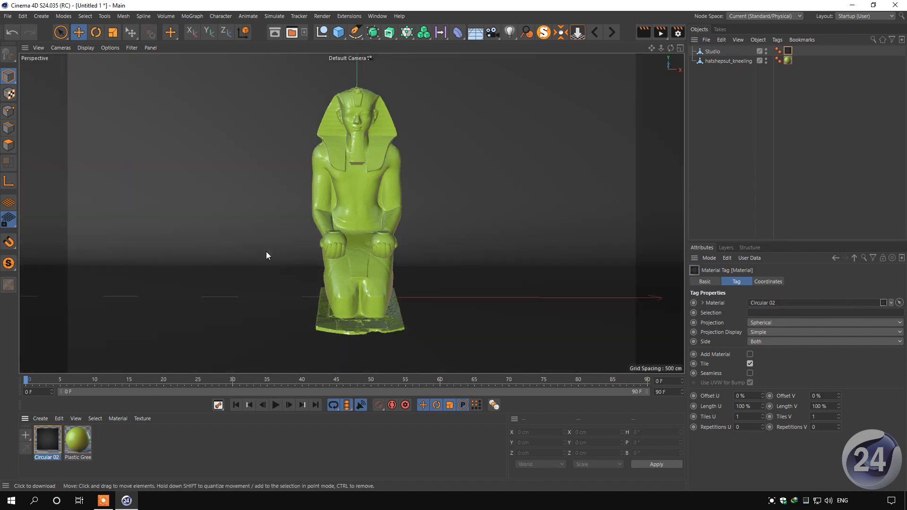
click(762, 322)
click(775, 374)
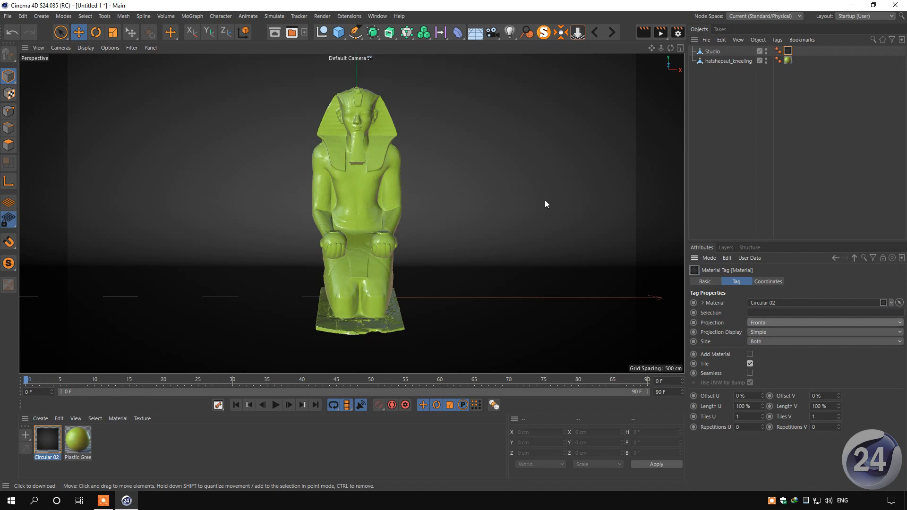
Add a Sky object and create a new material with Color and Reflectance disabled and Luminance enabled
click(475, 32)
click(497, 59)
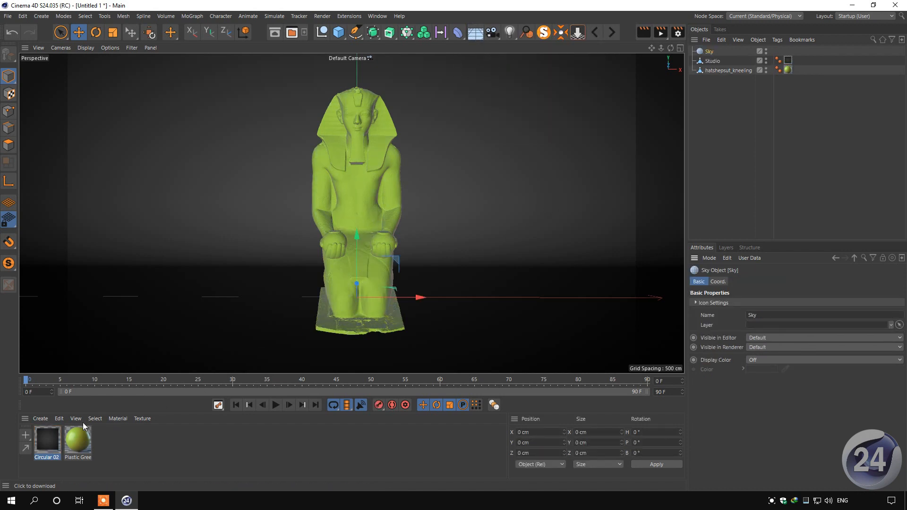
click(27, 435)
double_click(48, 439)
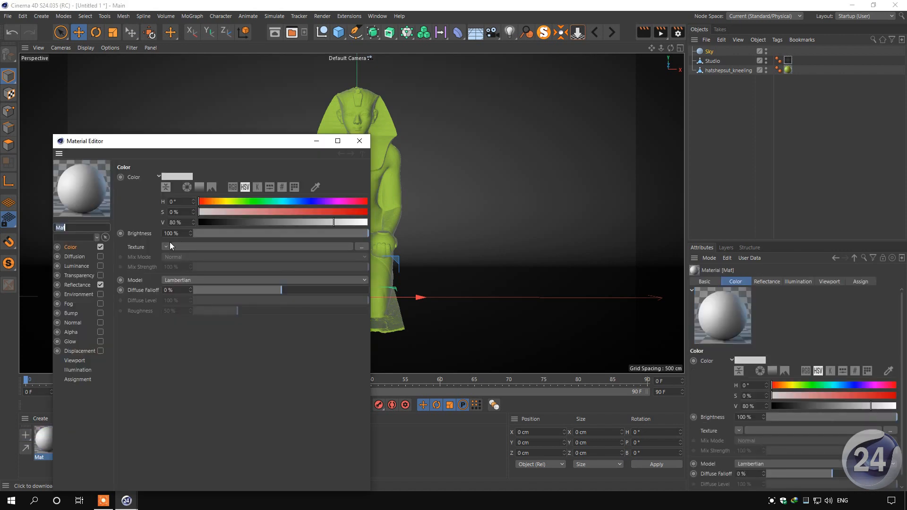
click(100, 247)
click(100, 285)
click(100, 266)
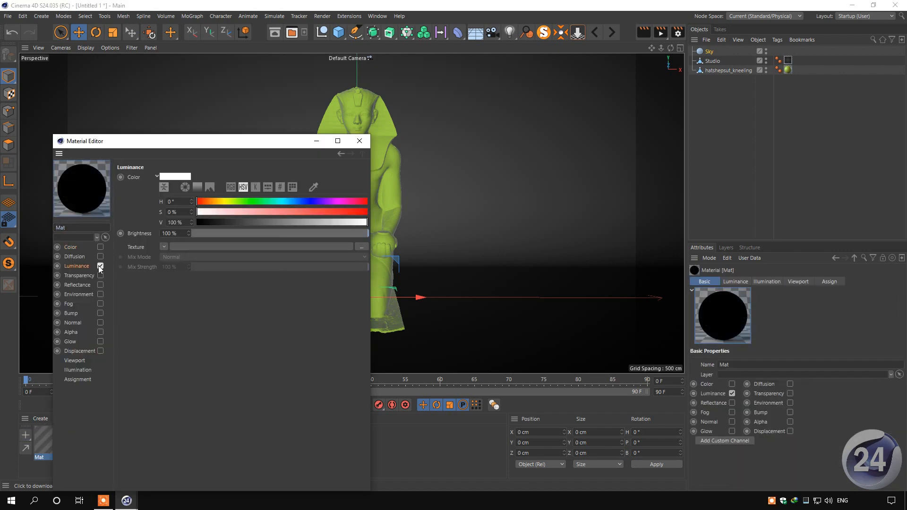
Load C016.hdr from the HDR Caustics_2 folder as the new material's Luminance texture, without copying it to the project location
click(292, 33)
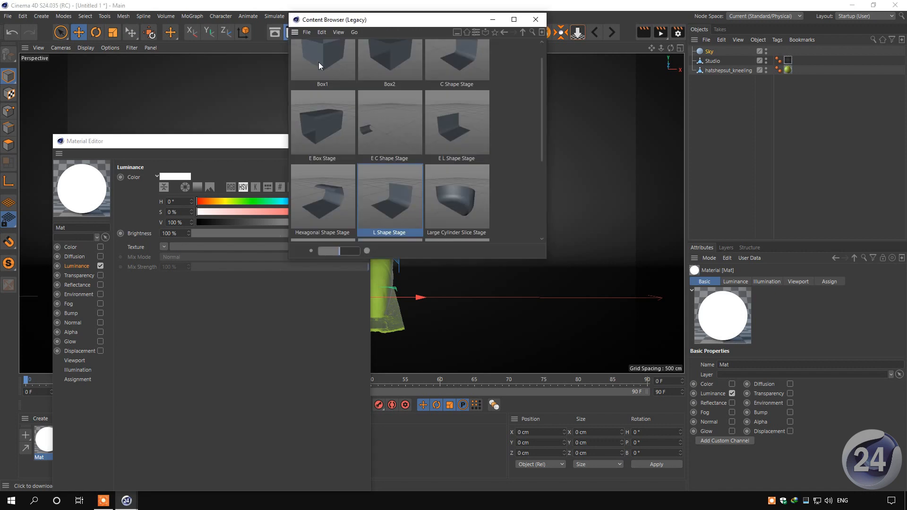
drag(417, 25, 486, 67)
click(565, 73)
click(390, 129)
double_click(390, 128)
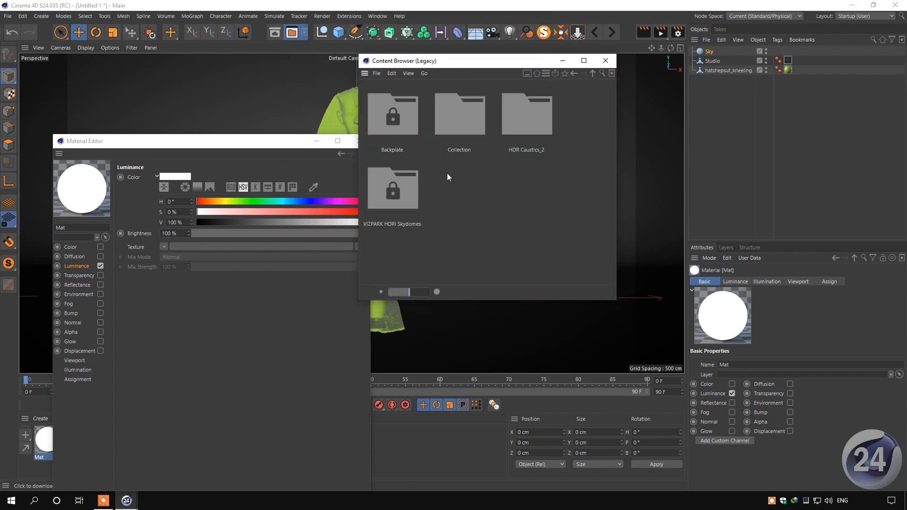
double_click(523, 122)
drag(611, 131, 613, 223)
drag(467, 66, 502, 75)
drag(432, 214, 226, 247)
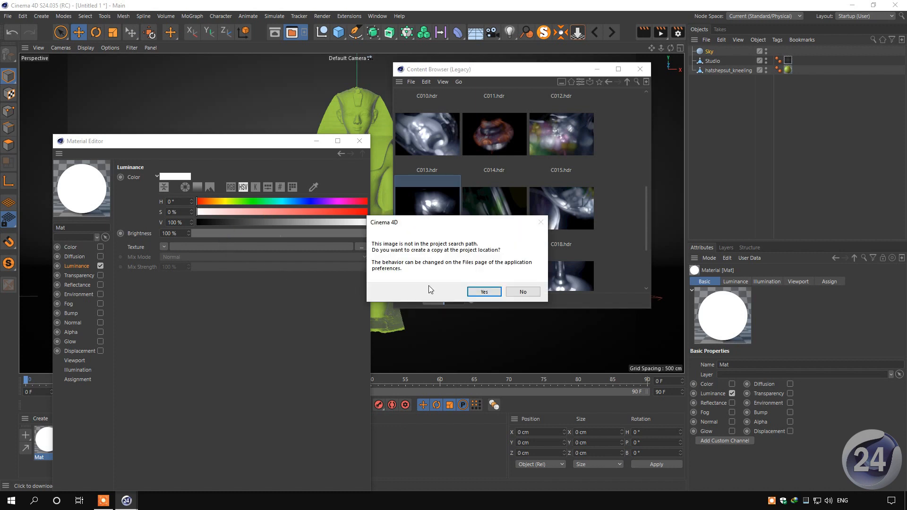
click(523, 292)
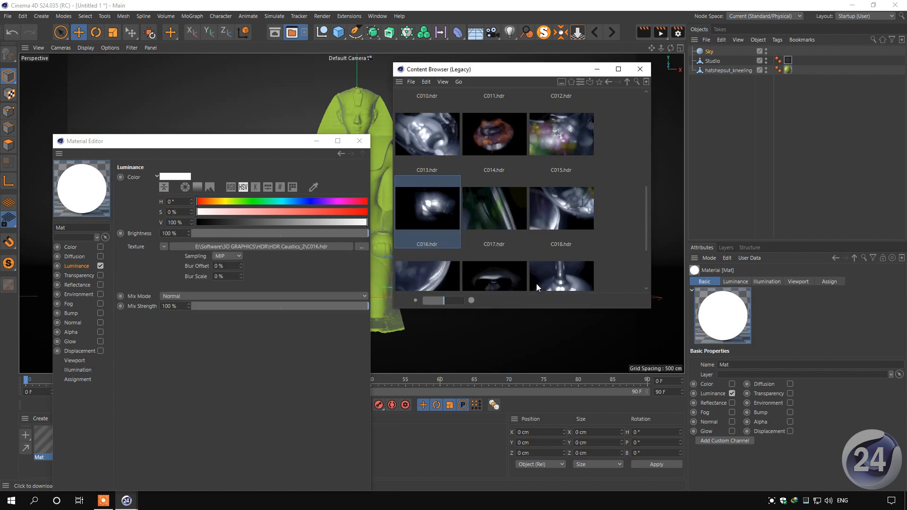
Close the Content Browser and Material Editor, and apply the C016.hdr luminance material to the Sky object
click(639, 70)
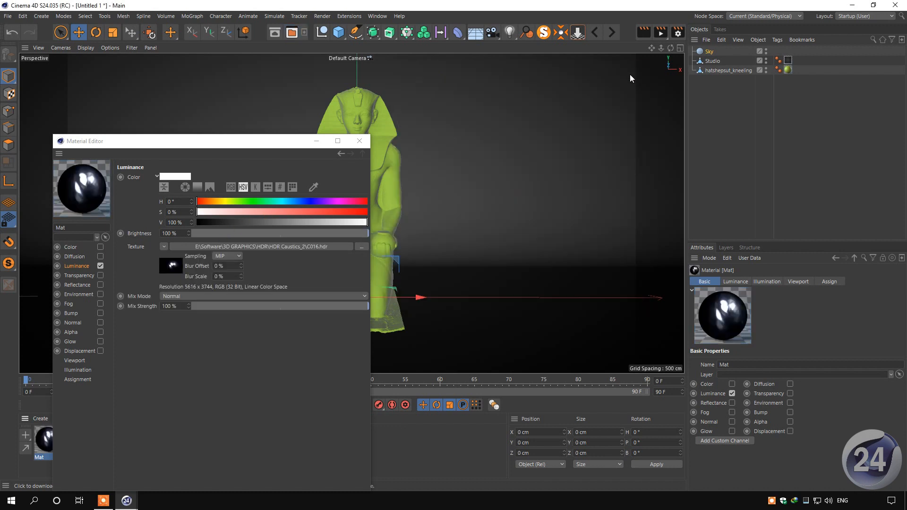
click(359, 142)
drag(552, 219, 708, 51)
click(582, 110)
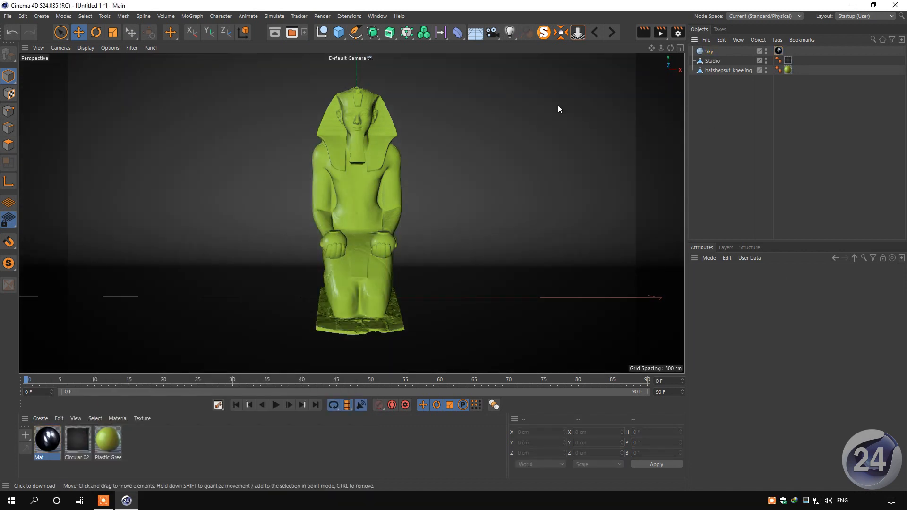
Add a camera, look through it, and pick the statue in the viewport as its focus distance
click(491, 33)
click(769, 51)
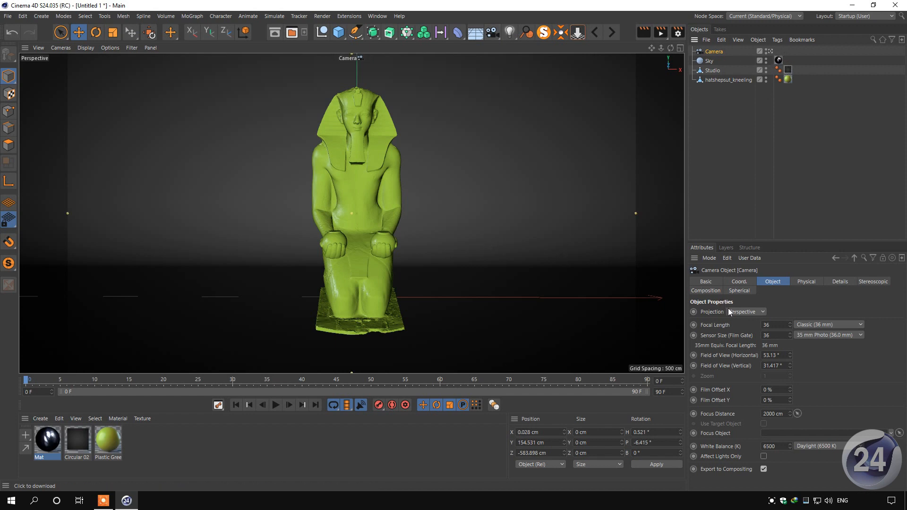
click(797, 413)
click(362, 187)
Set the render output size to 1080 by 1080 pixels and close the render settings
click(677, 32)
drag(682, 43, 435, 80)
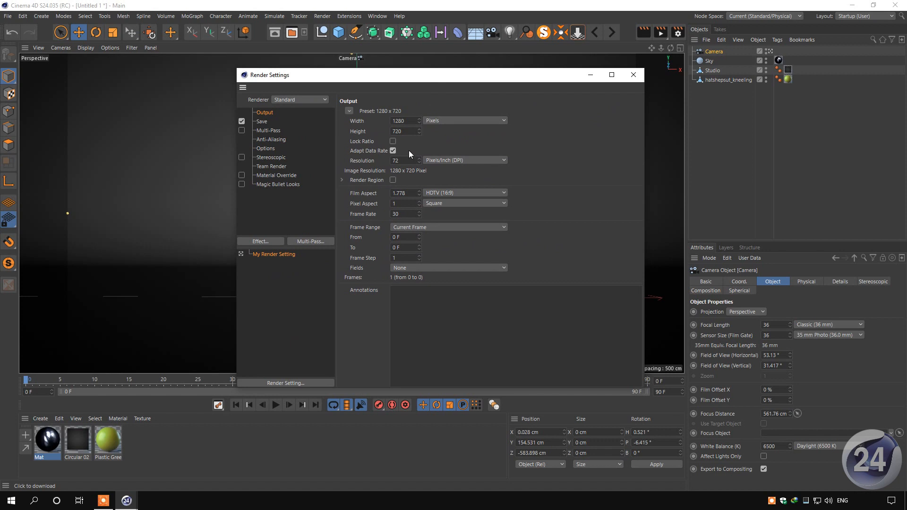
click(402, 120)
text(1080)
key(Return)
key(Tab)
text(1080)
key(Return)
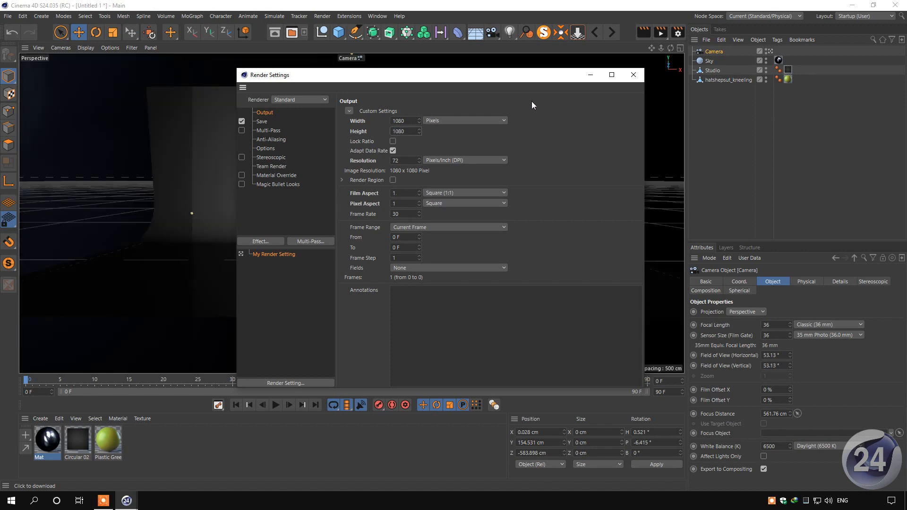
click(633, 75)
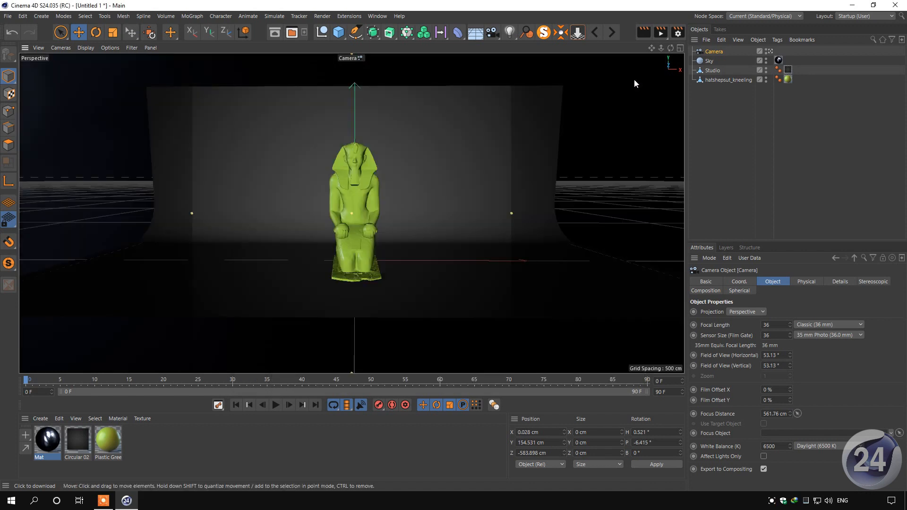
Set the camera's focal length to Portrait (80 mm) and reframe it so the whole statue is centred in the frame
click(807, 323)
click(824, 389)
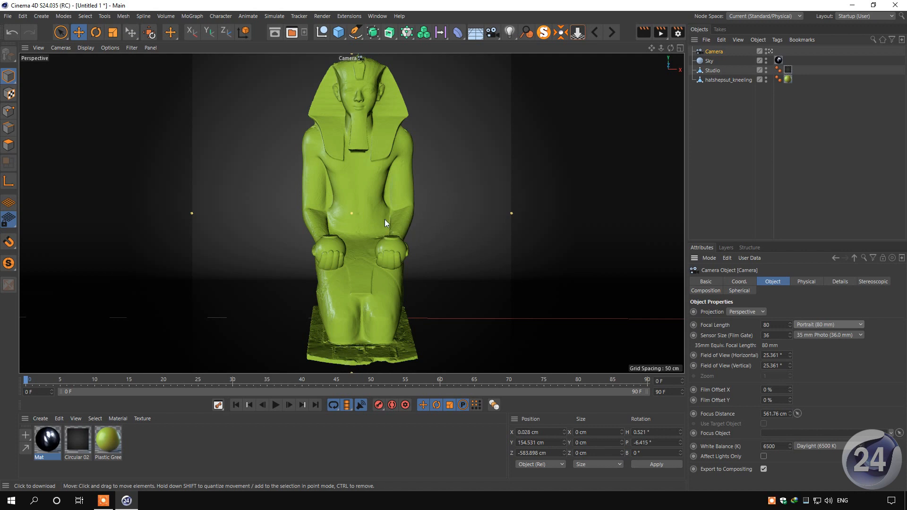
drag(662, 48, 650, 54)
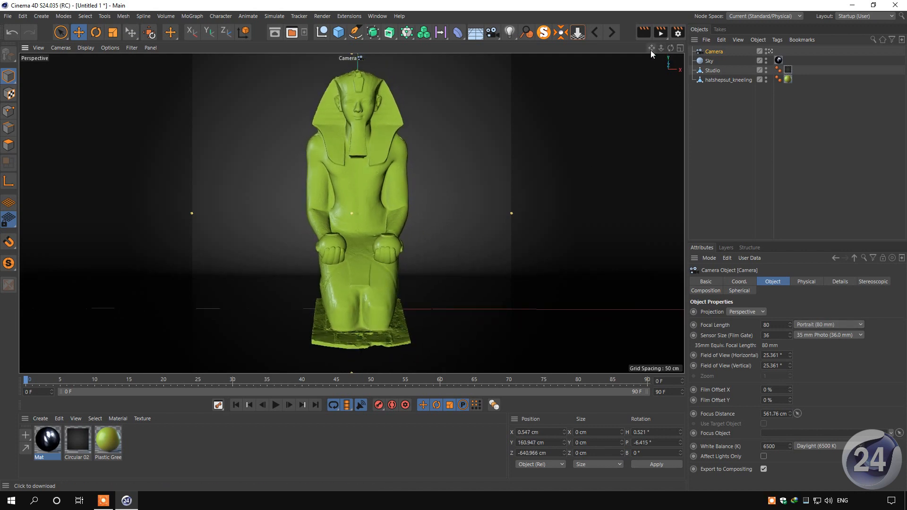
drag(651, 48, 645, 49)
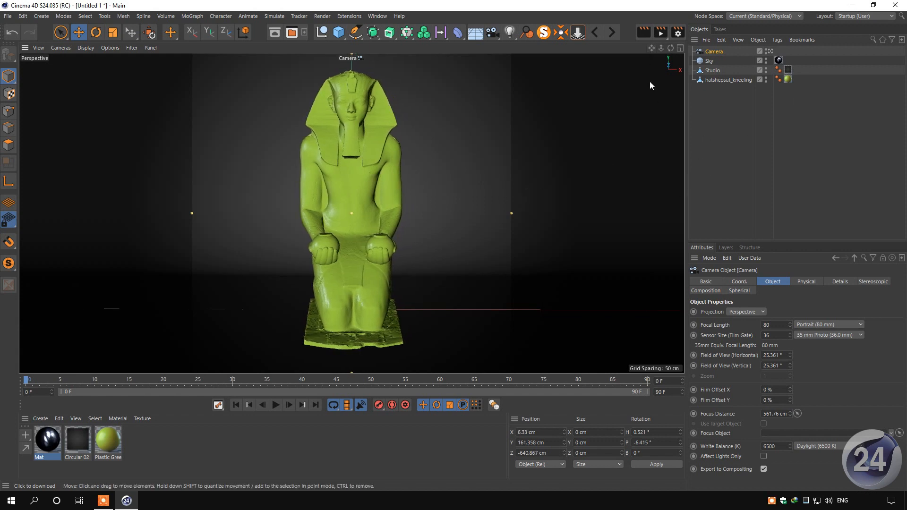
Switch the renderer to Physical, turn off Default Light, and set the Bucket Sequence to Left to Right
click(678, 32)
drag(681, 24, 410, 87)
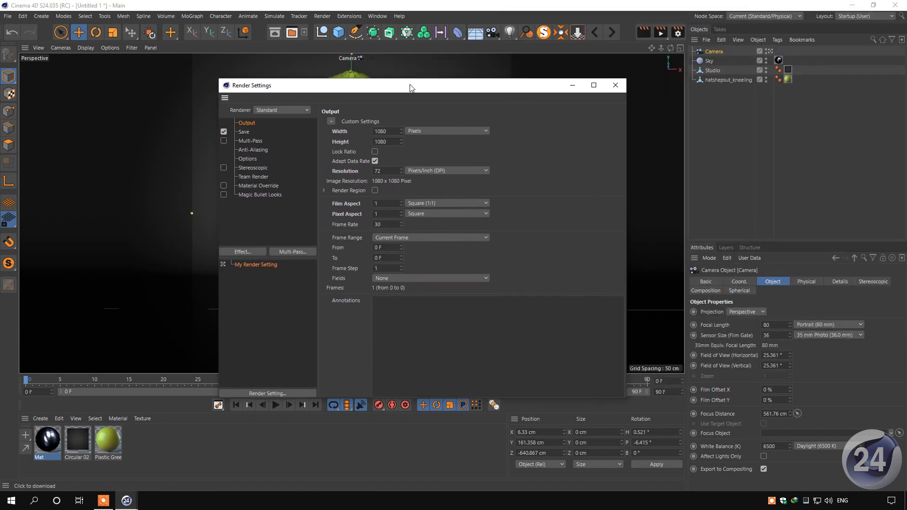
click(249, 160)
click(279, 110)
click(278, 132)
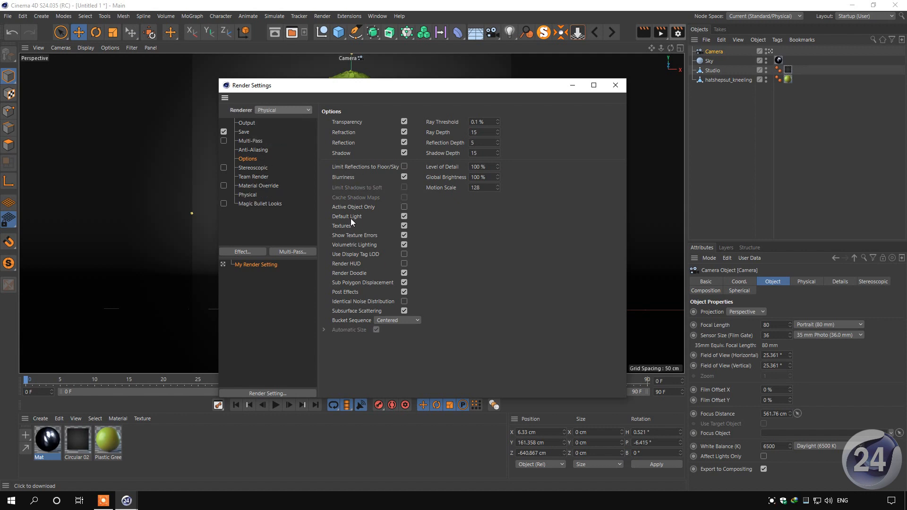
click(404, 216)
click(405, 323)
click(395, 341)
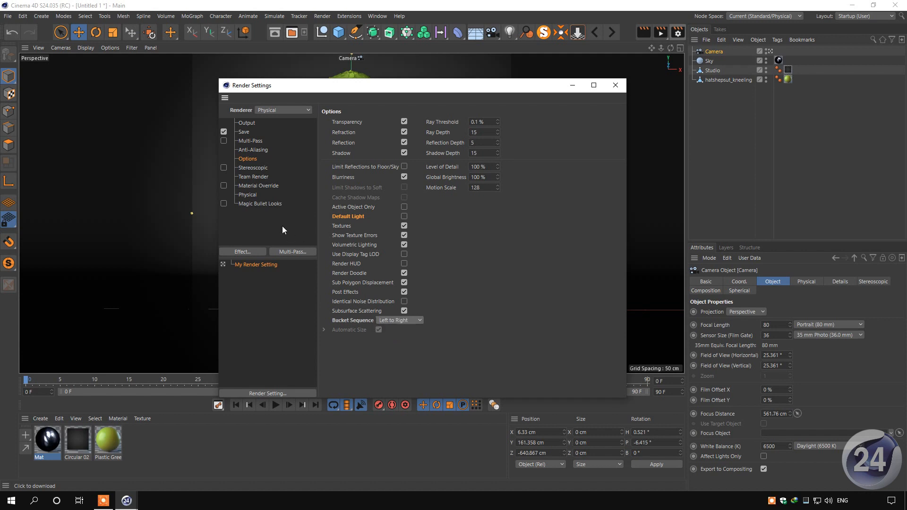
Enable Depth Of Field for the Physical renderer and set the camera's F-Stop to 0.8
click(247, 194)
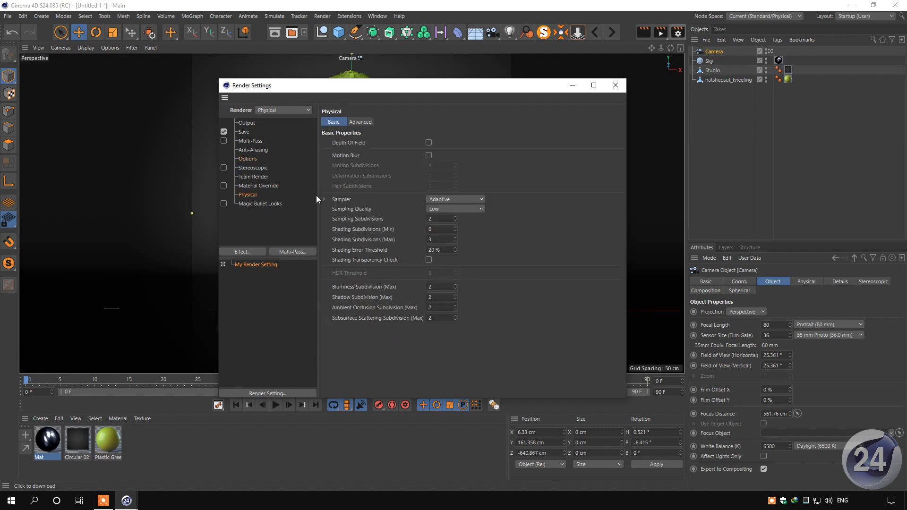
click(429, 143)
click(724, 50)
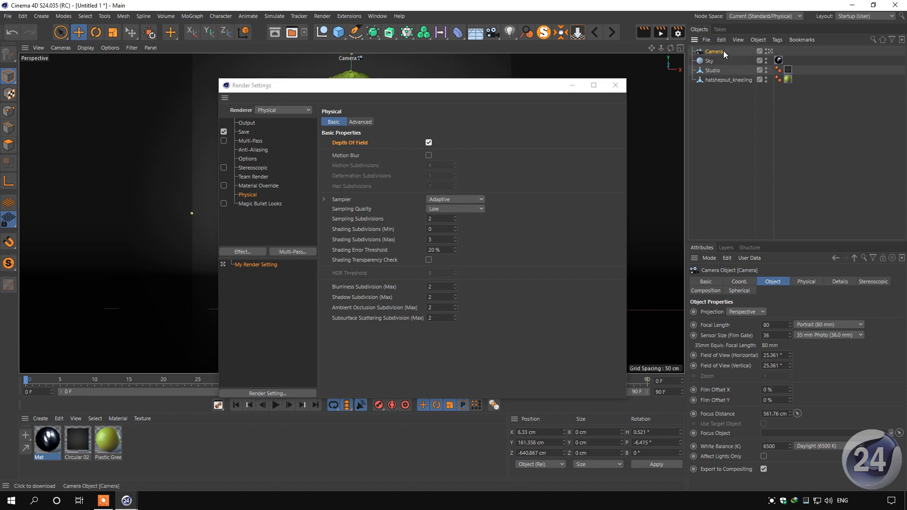
click(805, 283)
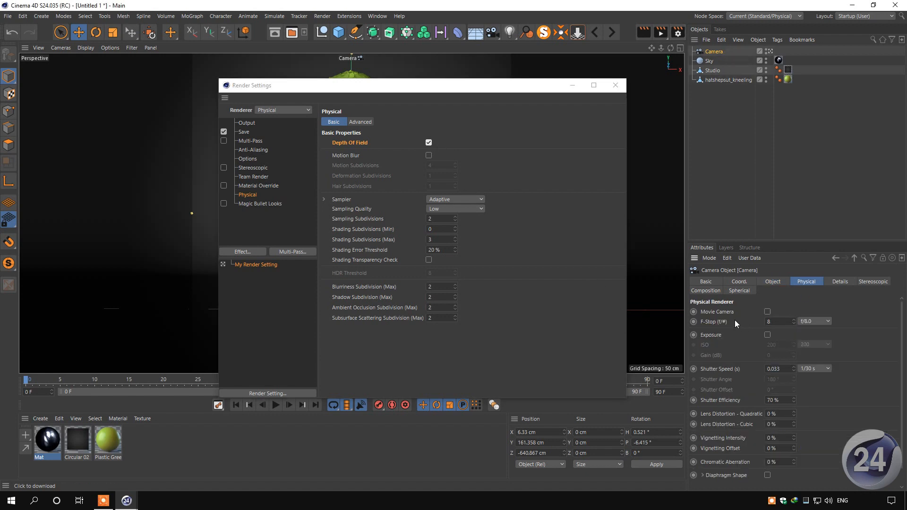
click(781, 324)
text(0.8)
key(Return)
Set Physical Sampling Subdivisions to 3, Shading Subdivisions Min and Max to 2, and Shading Error Threshold to 5%
click(439, 219)
text(3)
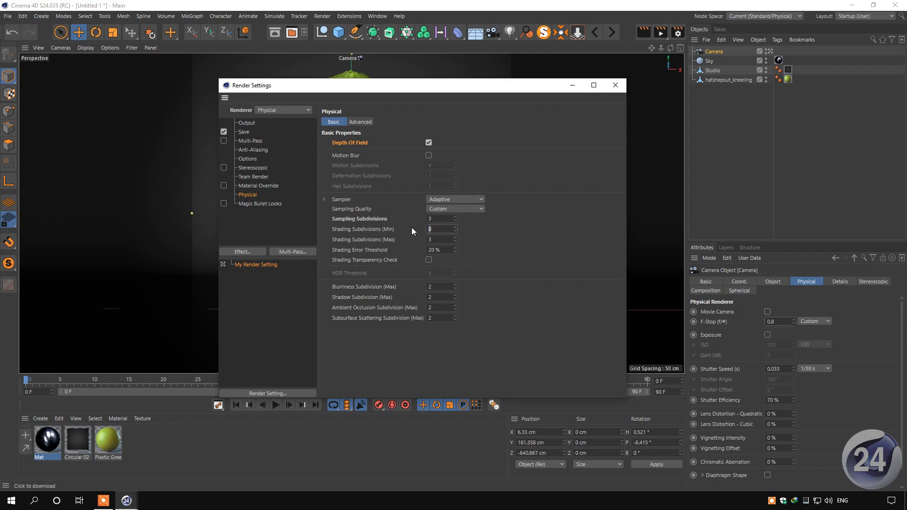
text(2)
key(Tab)
key(Tab)
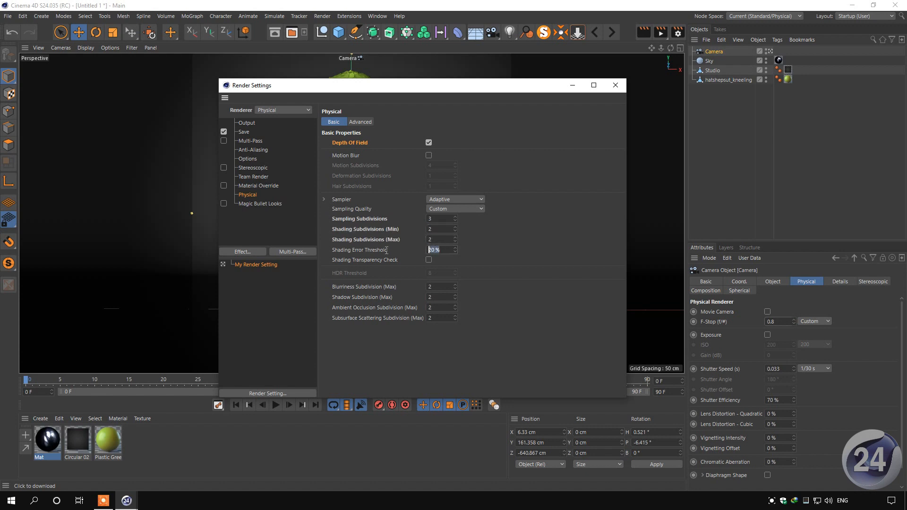
text(5)
Set the maximum Blurriness Subdivision to 4, Shadow Subdivision to 3, and Subsurface Scattering Subdivision to 4
click(437, 288)
text(4)
key(Tab)
text(3)
click(439, 318)
text(4)
key(Return)
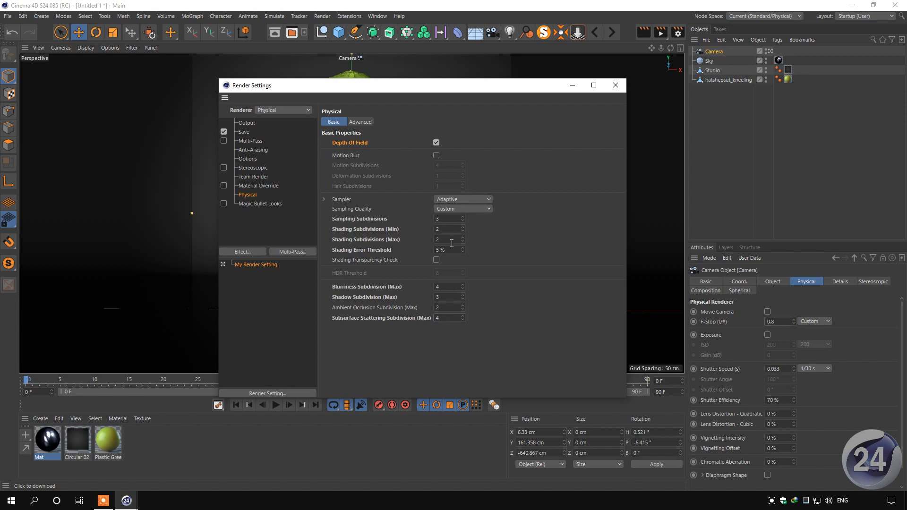
Add the Color Mapping effect with HSV Model off, Affect Background on, and a Dark Multiplier of 3
right_click(257, 229)
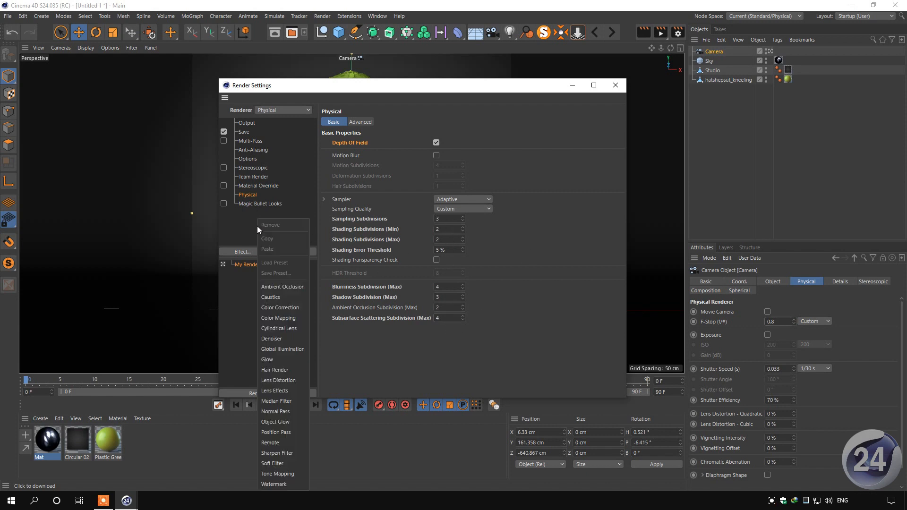
click(289, 318)
click(379, 143)
click(380, 152)
click(387, 162)
text(3)
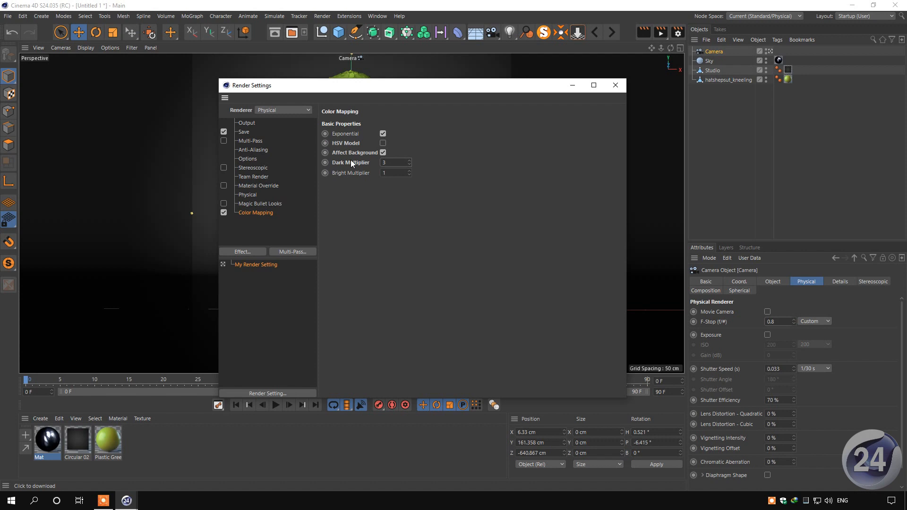
Add Global Illumination with Quasi-Monte Carlo (QMC) as primary method, Light Mapping as secondary method, and Custom Sample Count samples
right_click(264, 228)
click(278, 349)
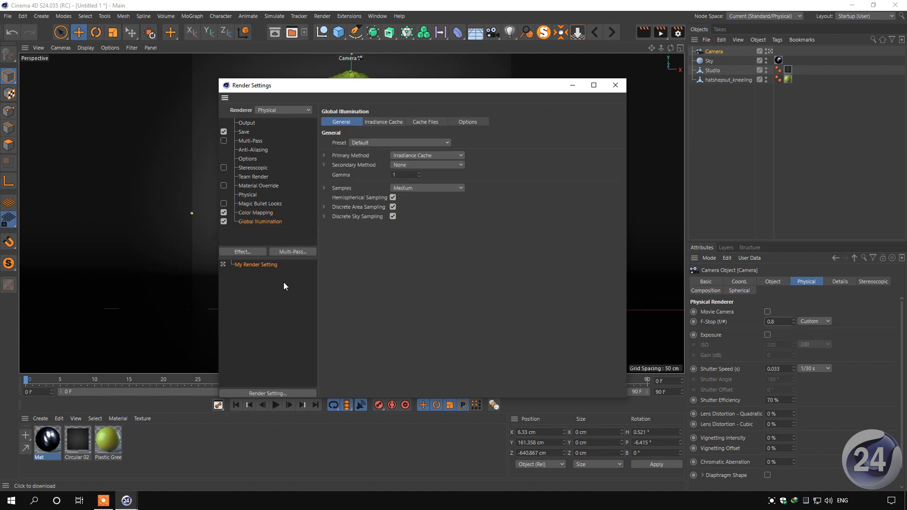
click(410, 157)
click(415, 165)
click(423, 165)
click(424, 208)
click(422, 198)
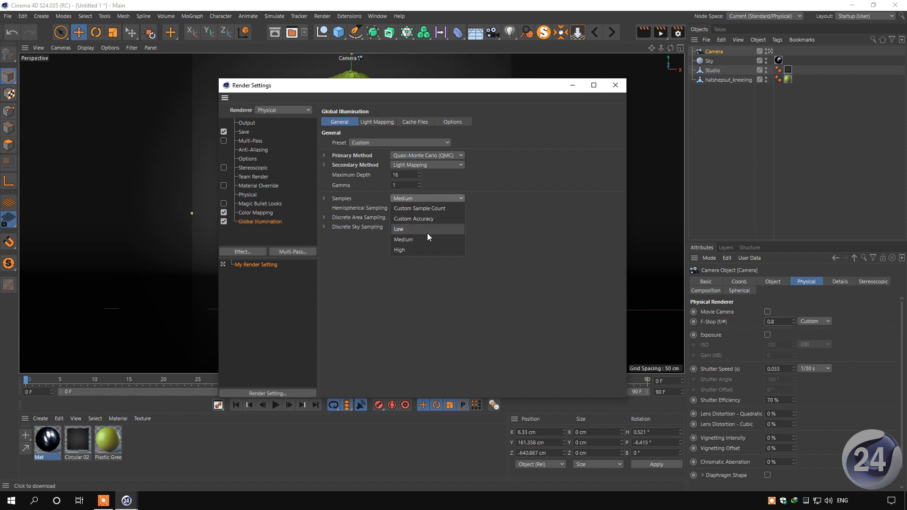
click(435, 209)
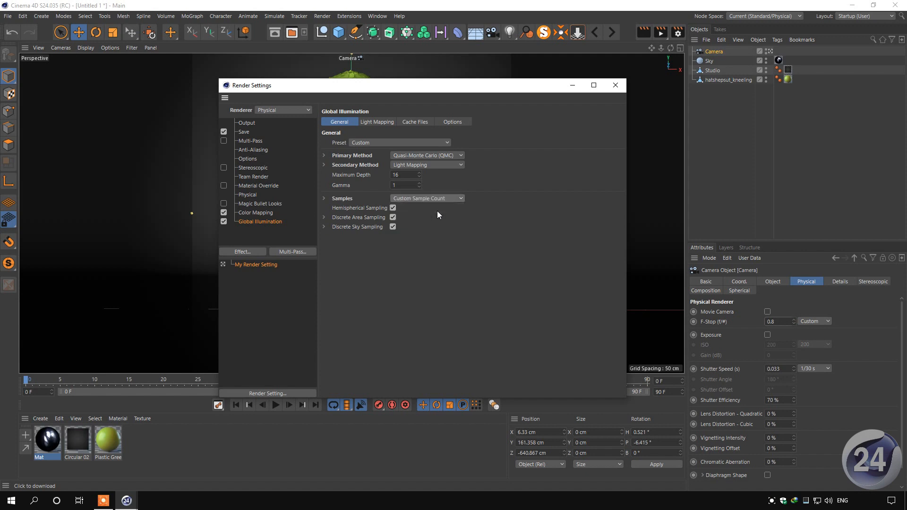
Enable Build Radiosity Maps and change the interpolation method for Light Mapping, and open the Global Illumination cache file options
click(383, 123)
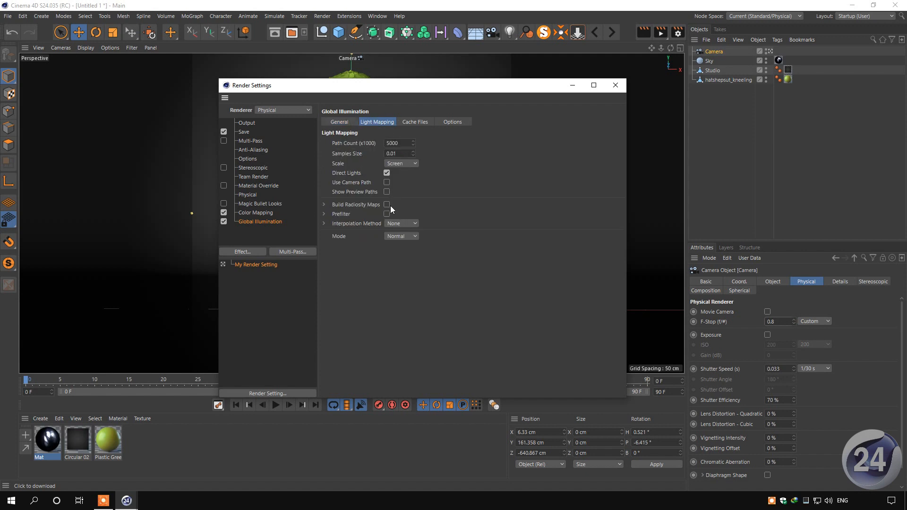
click(386, 204)
click(402, 222)
click(401, 240)
click(414, 123)
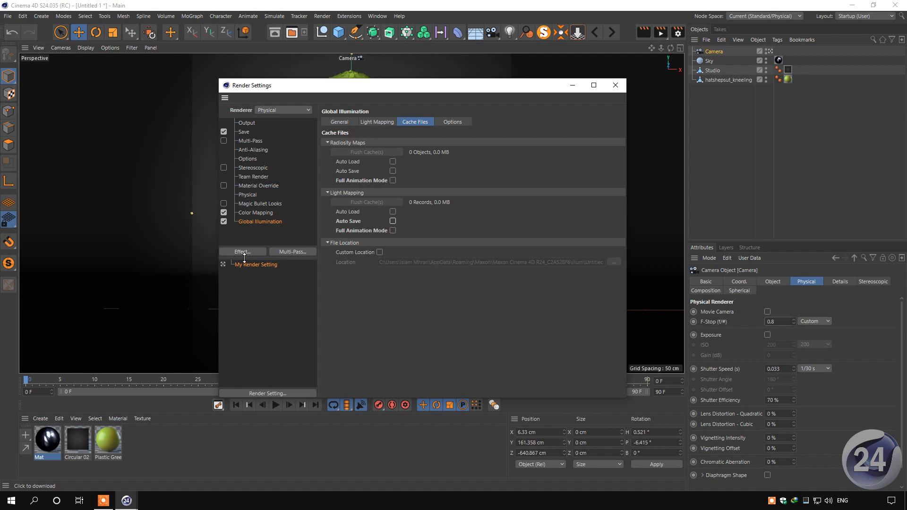
Add the Denoiser effect, check the Physical settings once more, and close the render settings
right_click(238, 237)
click(252, 347)
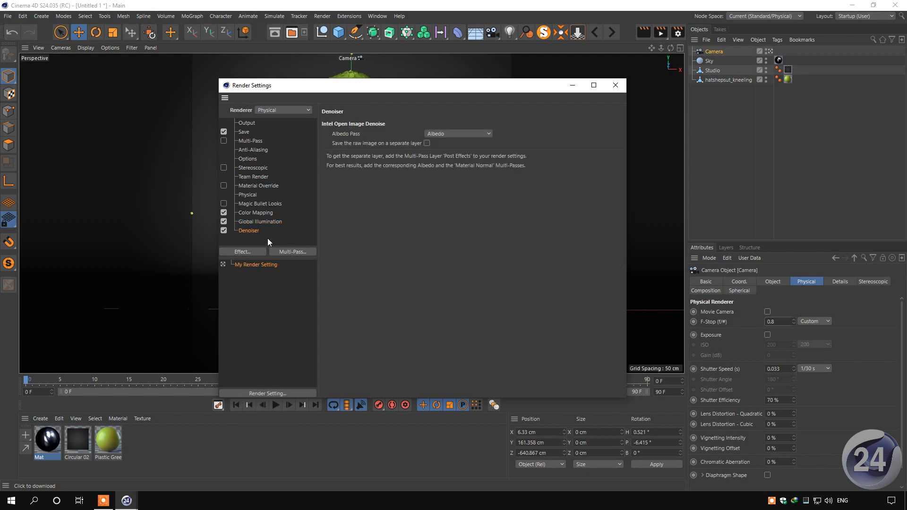
click(252, 196)
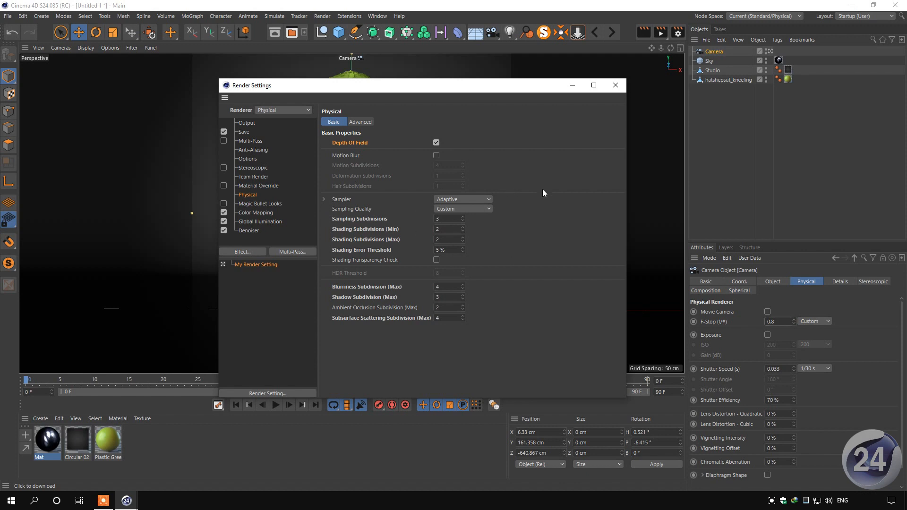
click(615, 85)
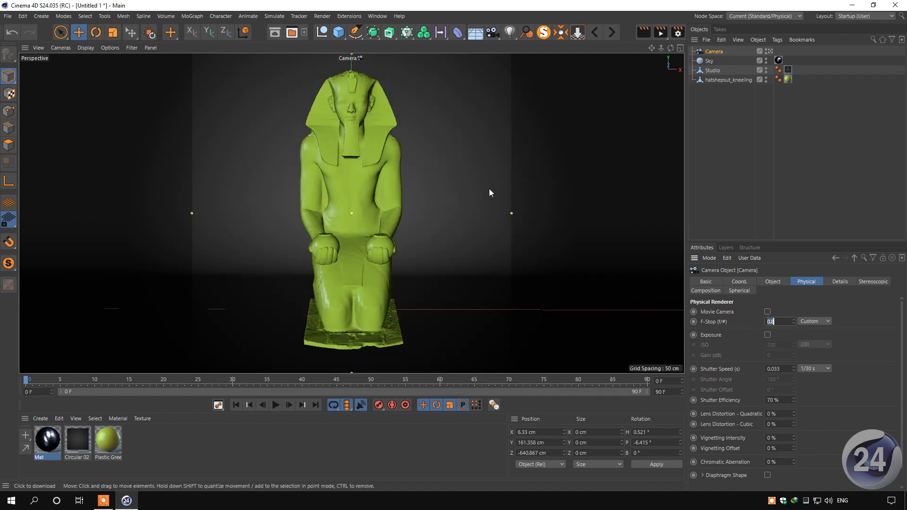
Render the scene to the Picture Viewer and send the finished image to Magic Bullet Looks
click(661, 32)
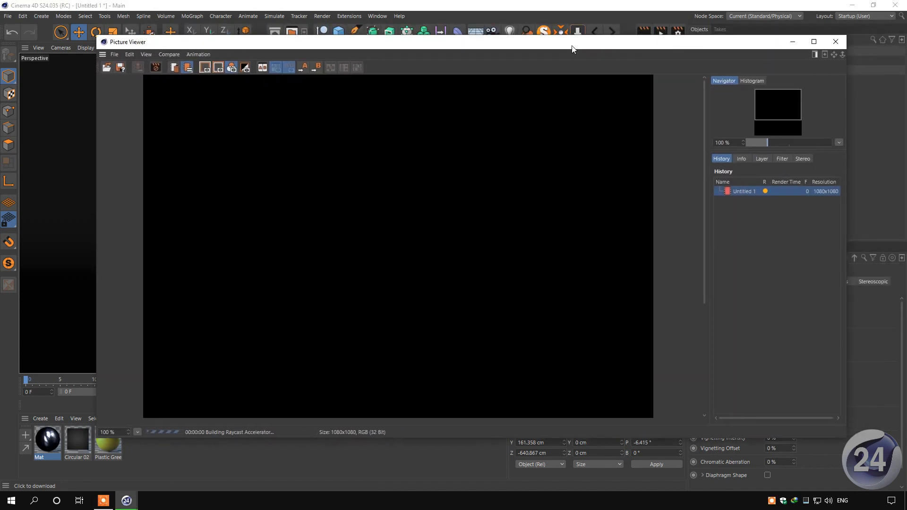
scroll(379, 175, down, 3)
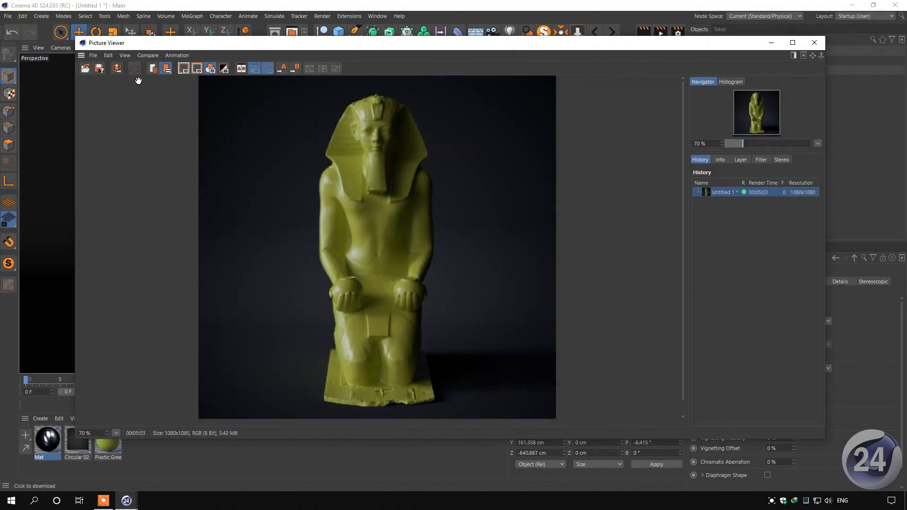
click(125, 55)
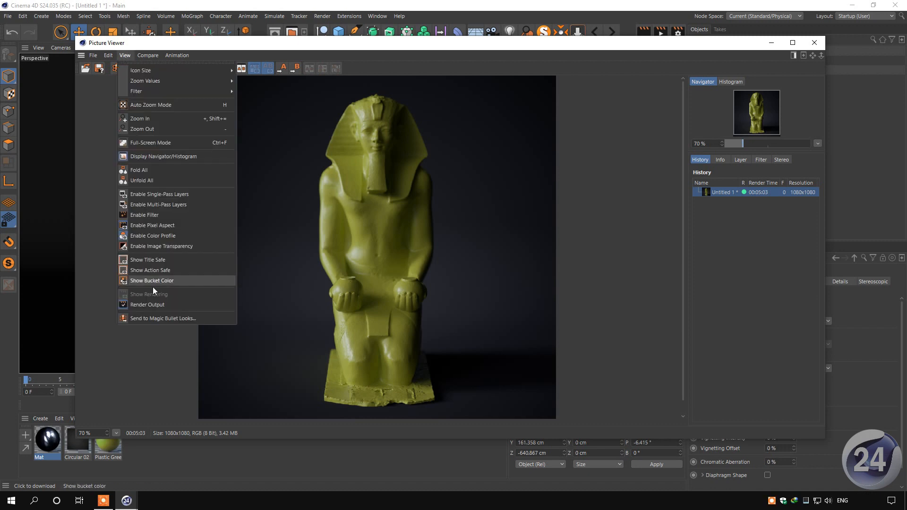
click(168, 318)
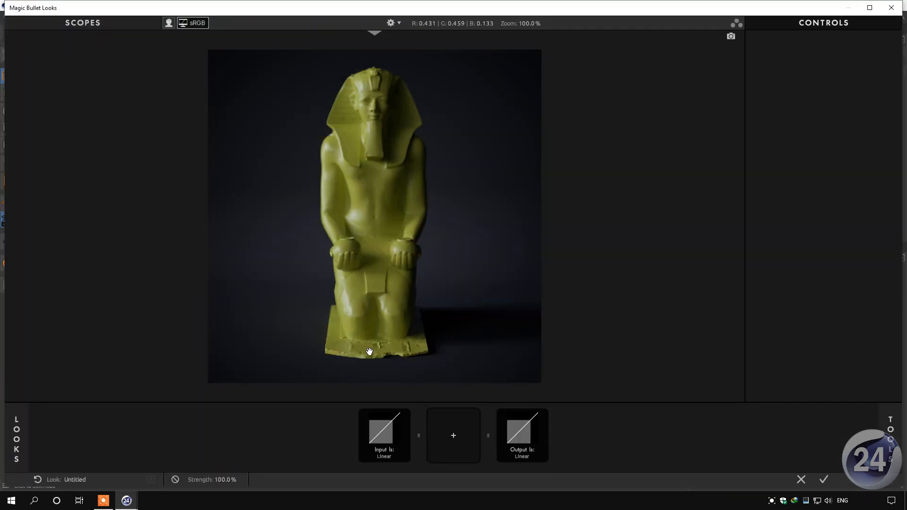
Try several preset looks on the render and apply Pearl and Cotton from the Indie category
click(22, 433)
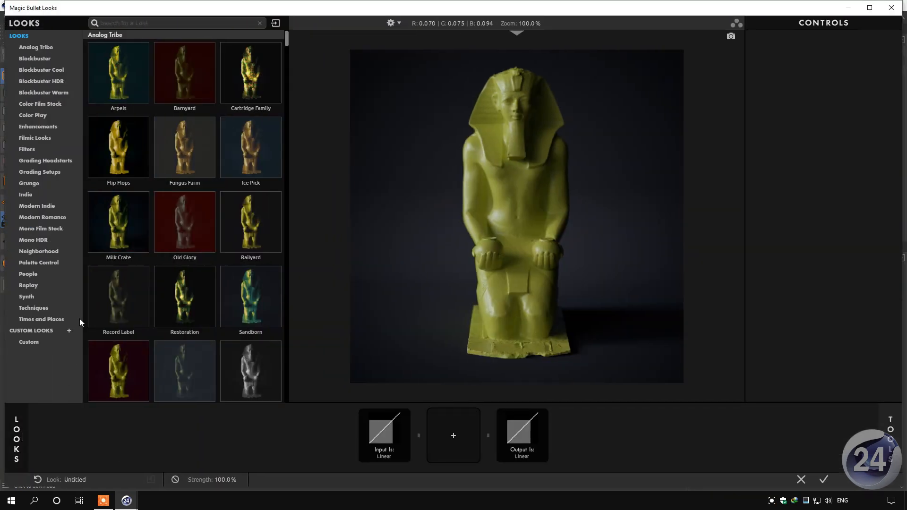
click(256, 80)
click(179, 81)
click(25, 205)
click(138, 292)
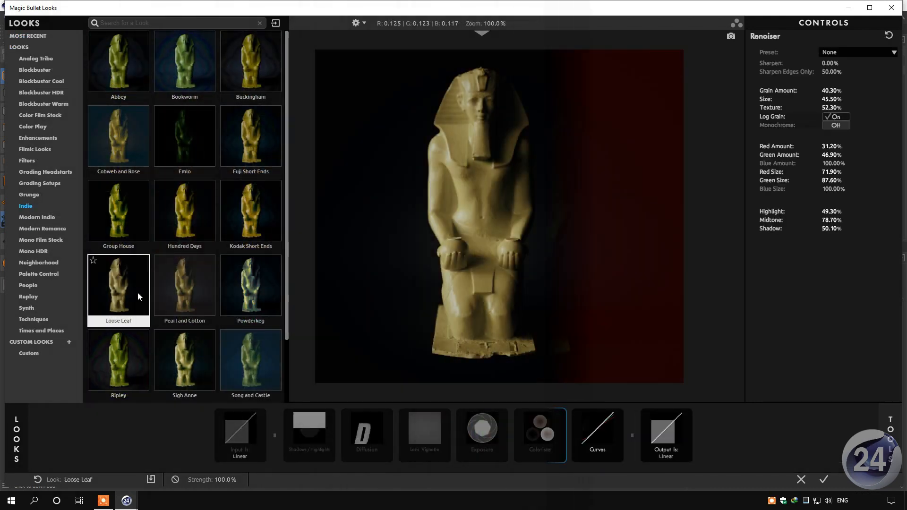
click(169, 290)
Review the settings of the Film Grain, both Colorista and Chromatic Aberration effects in the Pearl and Cotton look
click(654, 434)
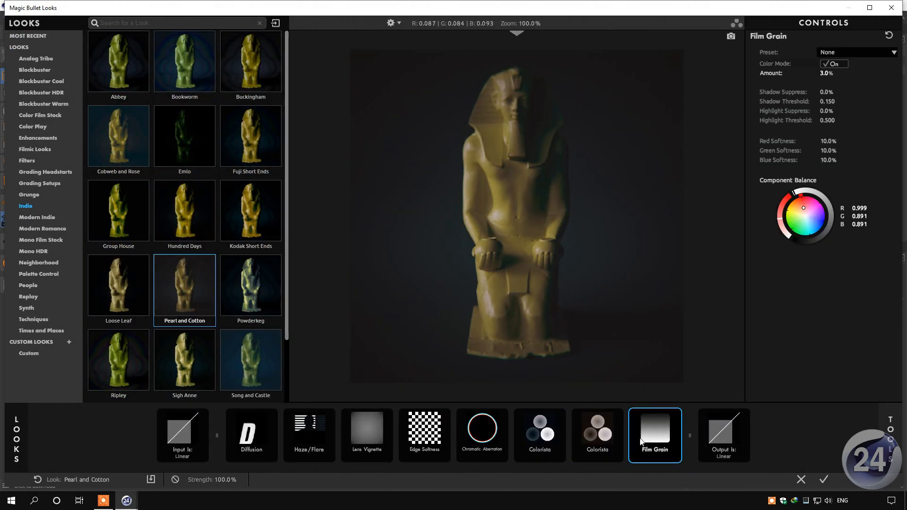
click(602, 442)
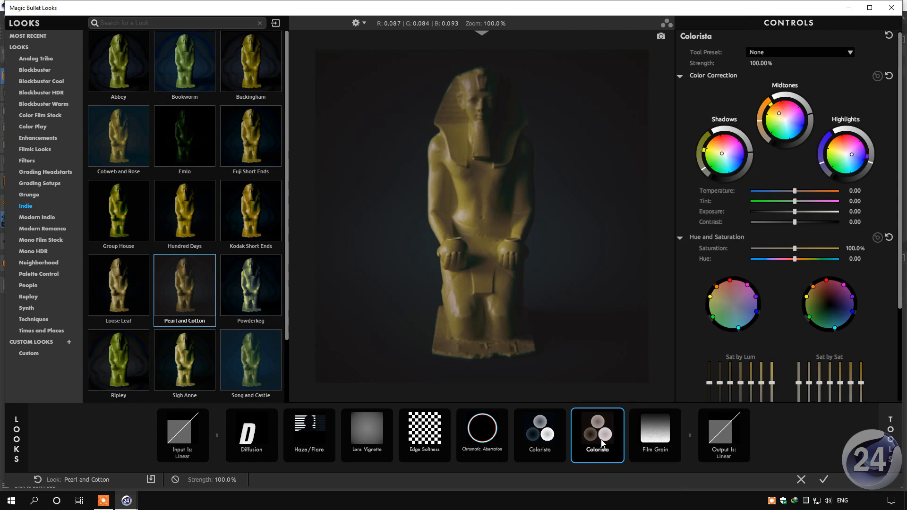
click(545, 440)
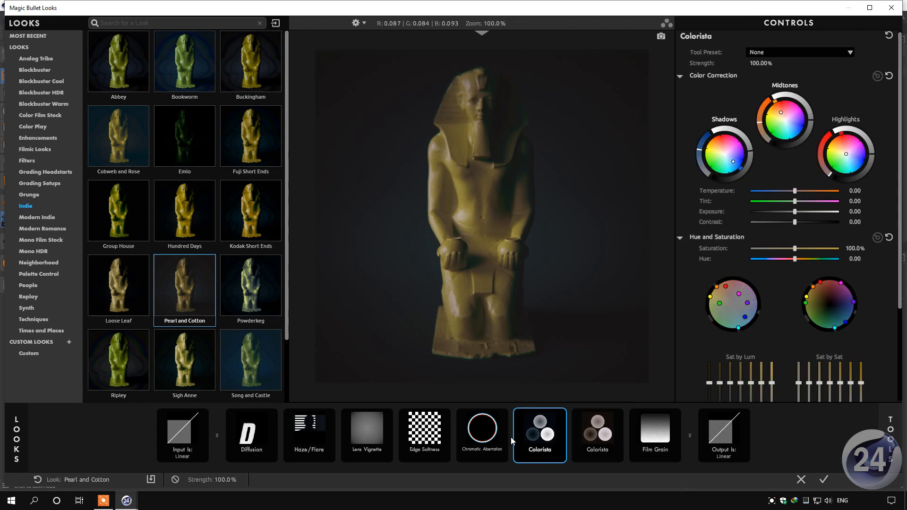
click(486, 436)
Move the Edge Softness centre up to the statue's beard, set its radius to about 1.117 and spread to about 0.605, and apply the look
click(431, 439)
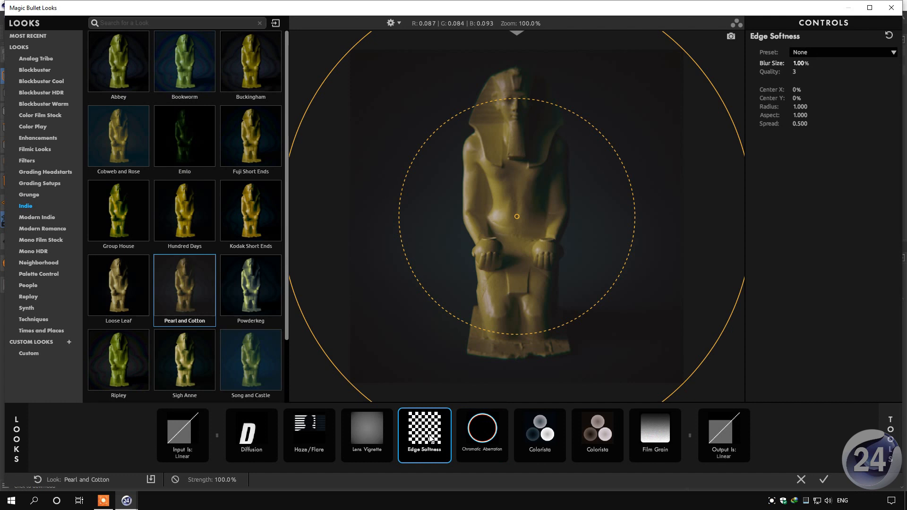
drag(517, 217, 518, 155)
drag(589, 249, 577, 229)
drag(646, 352, 662, 376)
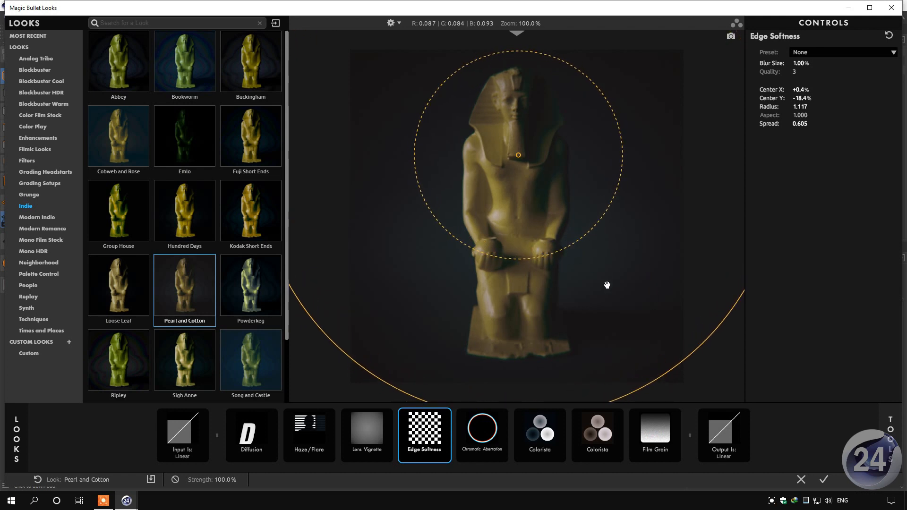
click(823, 480)
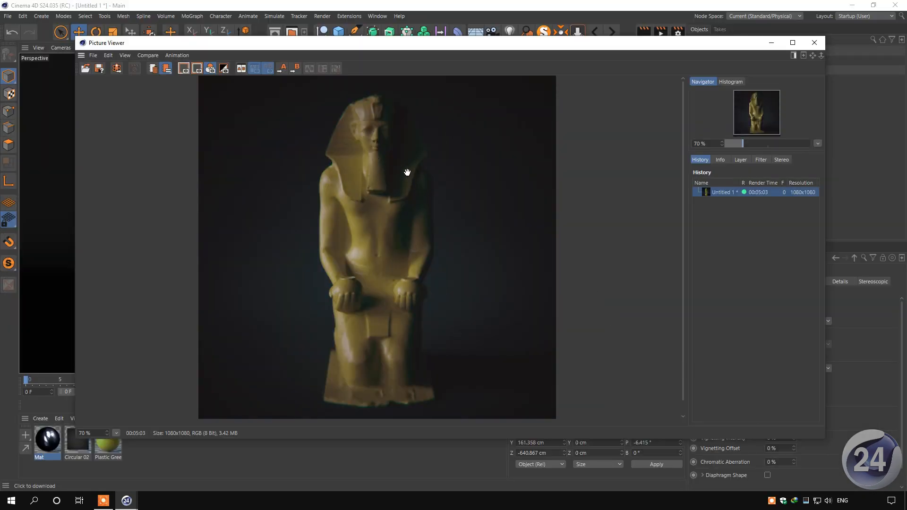
Enable the Picture Viewer filter for the render and set its gamma to 1.1
click(761, 159)
click(695, 181)
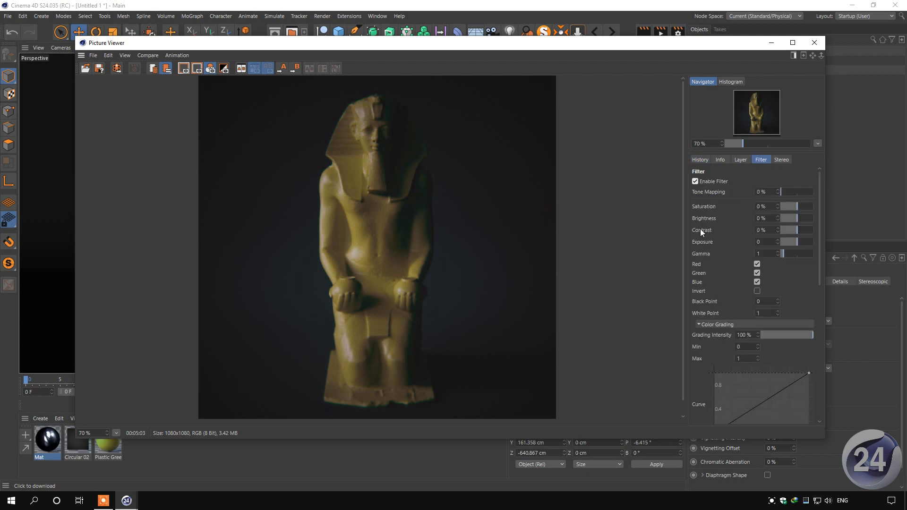
drag(783, 254, 712, 254)
text(1.1)
key(Return)
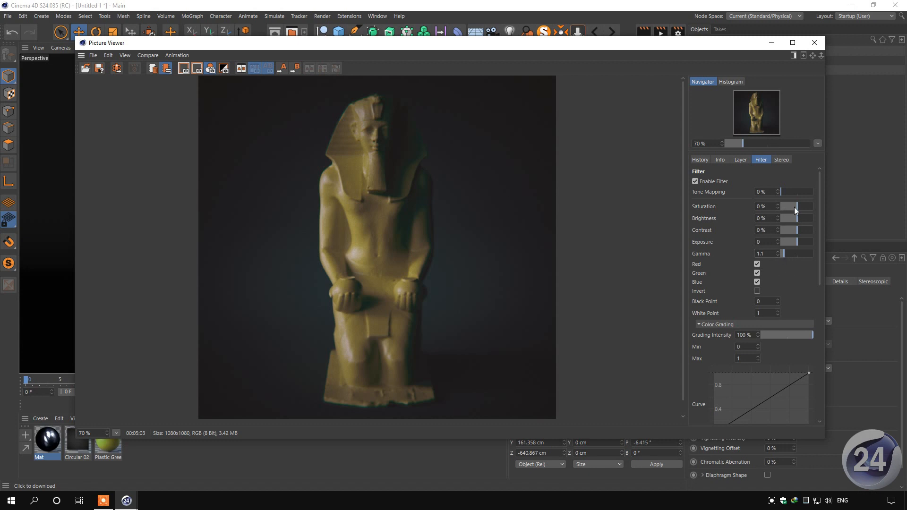
Set the filter's saturation to -7 % and its brightness to 2 %
drag(795, 207, 791, 207)
drag(795, 207, 796, 207)
text(-7)
key(Return)
drag(797, 220, 708, 217)
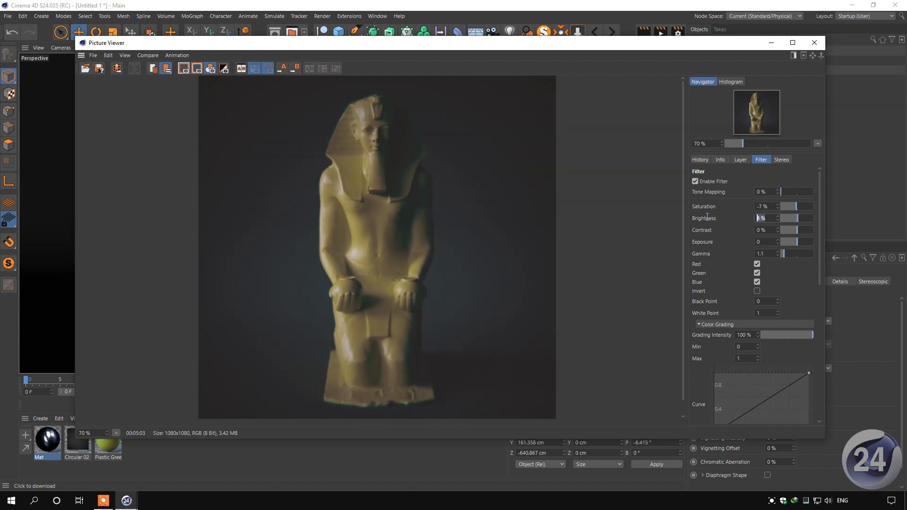
text(2)
key(Return)
Set the filter's contrast to 7 %
drag(799, 232, 801, 231)
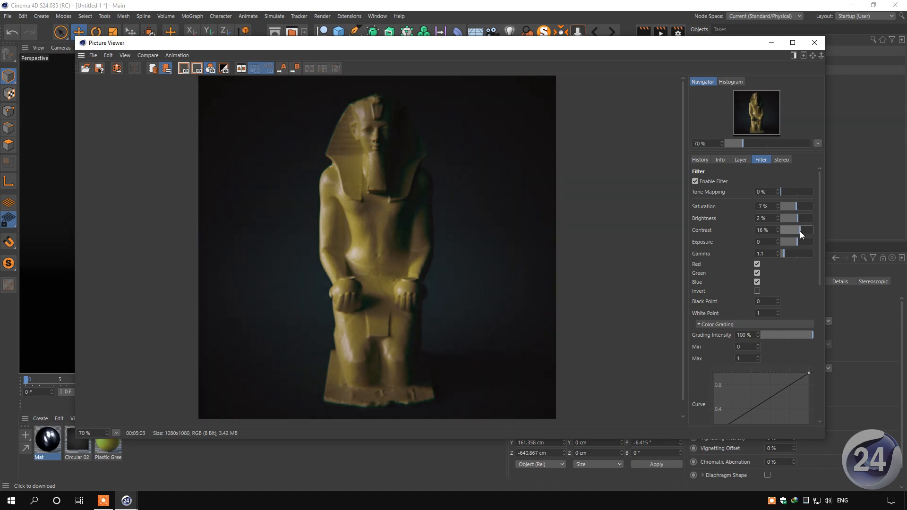
drag(771, 230, 721, 230)
text(7)
key(Return)
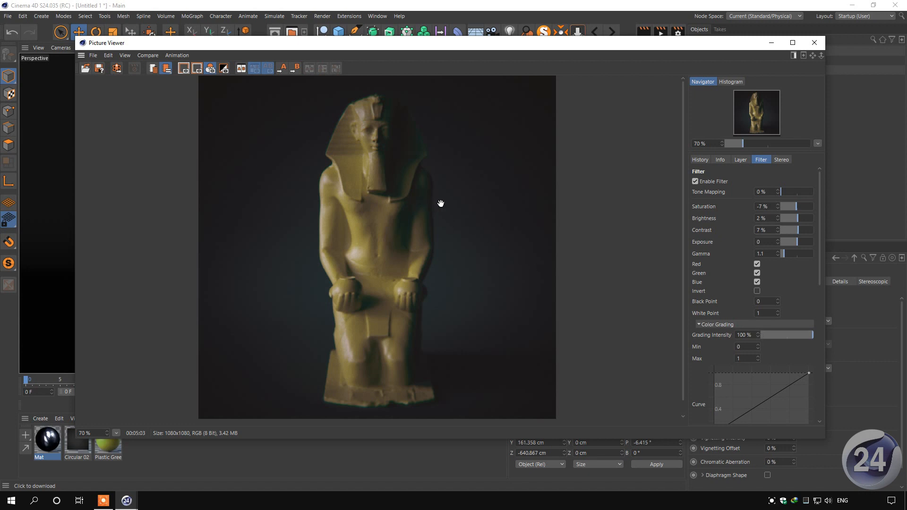
Inspect the graded statue up close and set the filter's exposure to 0.5
scroll(376, 208, up, 3)
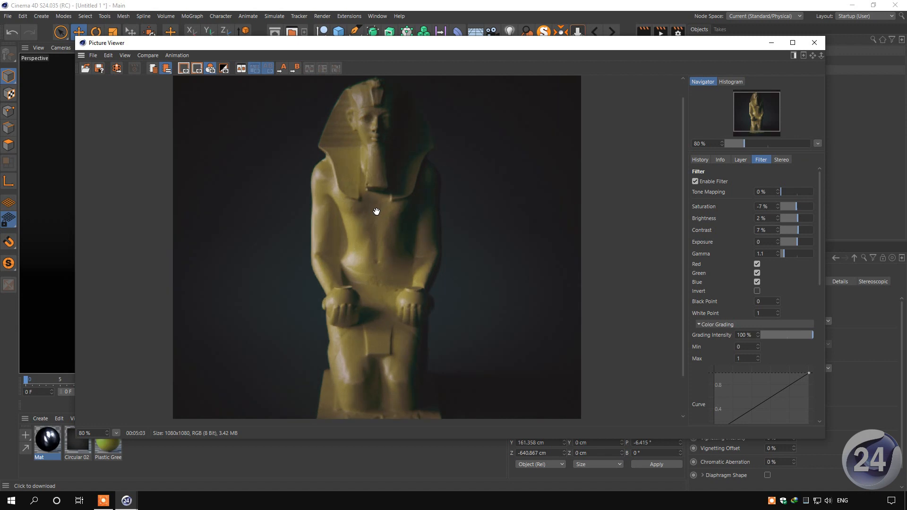
scroll(376, 259, down, 5)
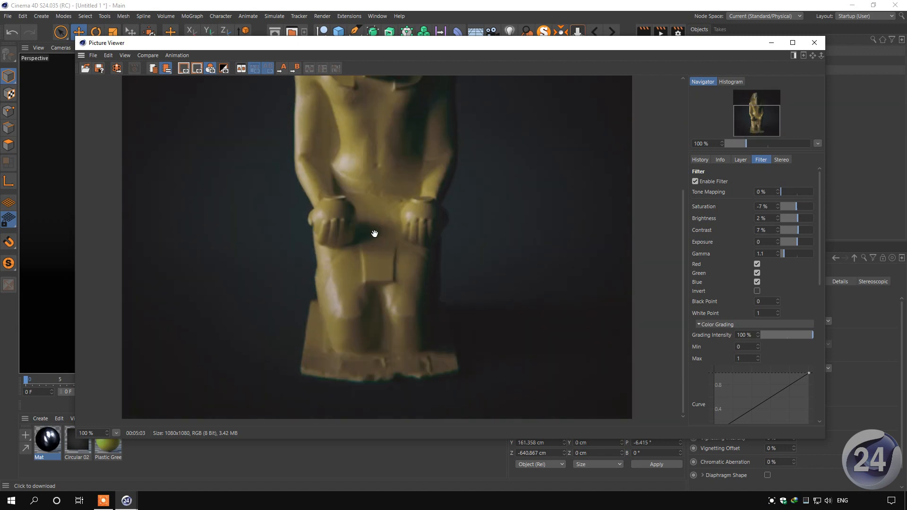
scroll(373, 232, up, 5)
drag(376, 302, 377, 271)
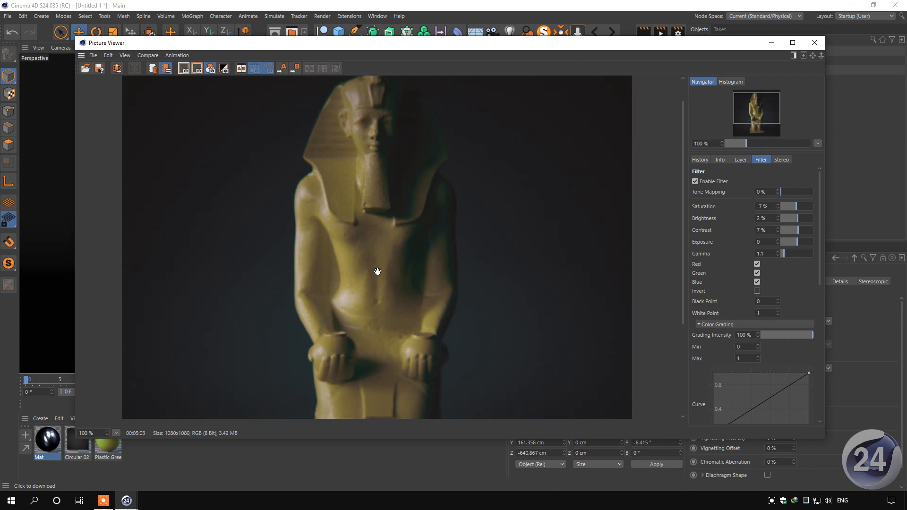
scroll(378, 271, down, 3)
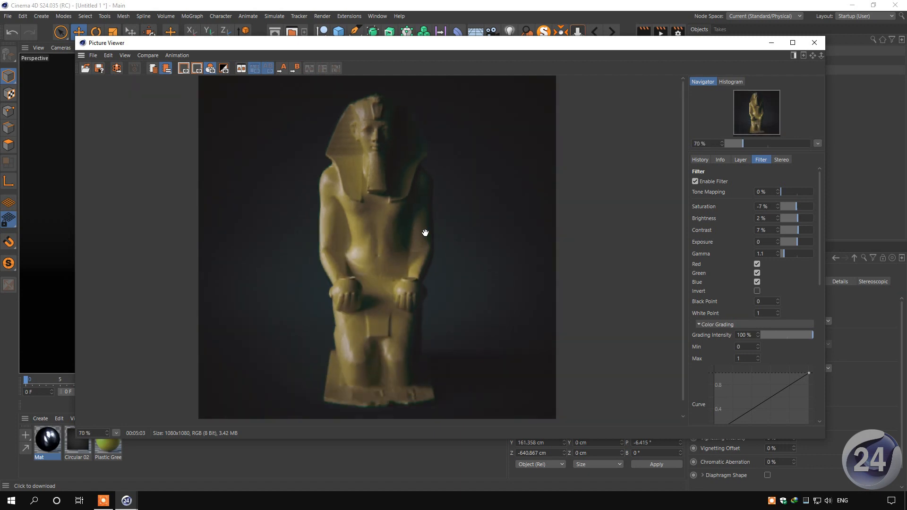
drag(792, 243, 798, 242)
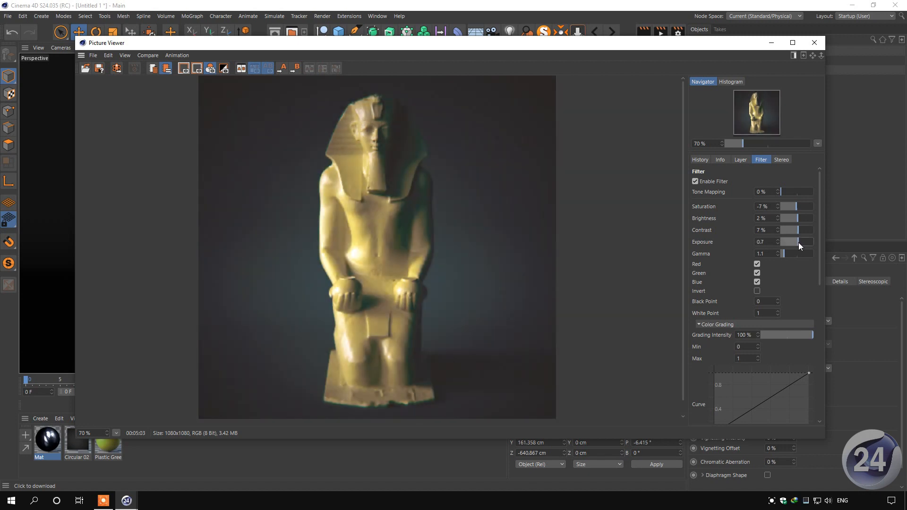
double_click(761, 242)
text(0.5)
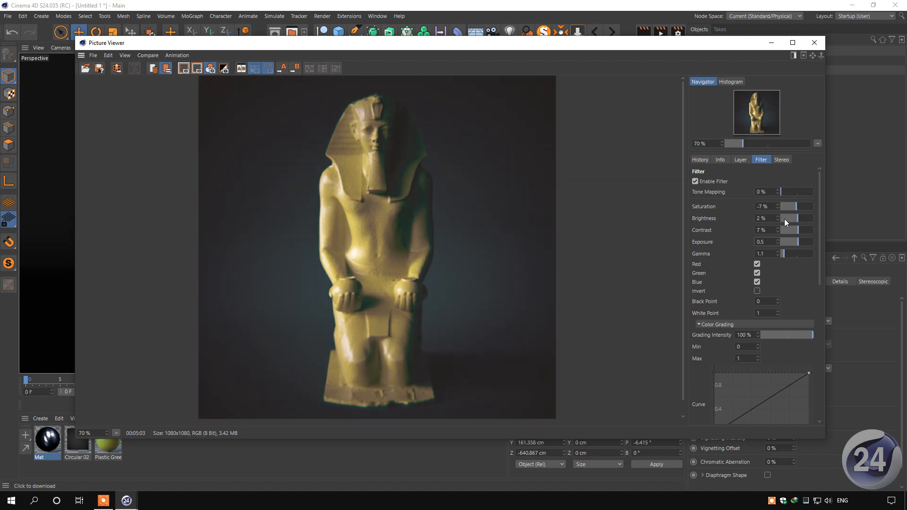
Reset the filter's brightness to 0 % and readjust its exposure to 0.5
drag(775, 218, 714, 218)
text(0)
key(Return)
drag(793, 220, 705, 211)
text(0)
key(Return)
click(795, 243)
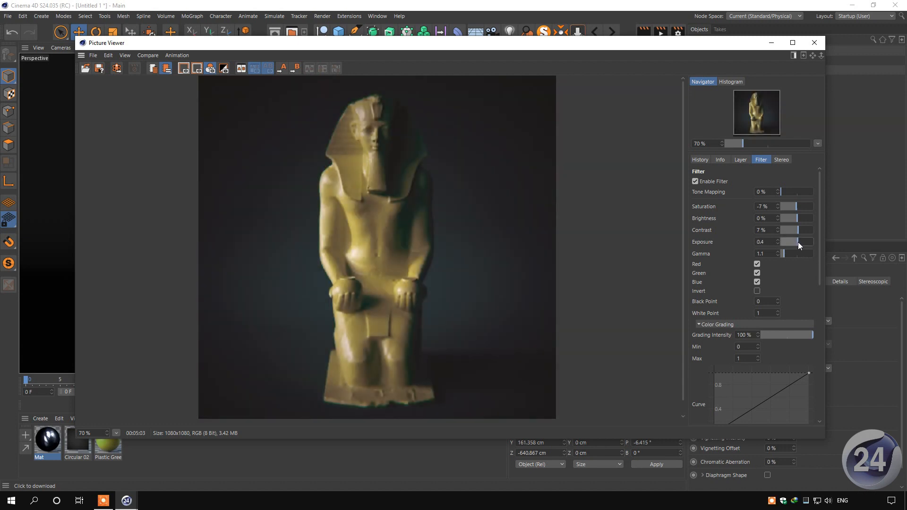
drag(764, 242, 707, 236)
text(0.5)
key(Return)
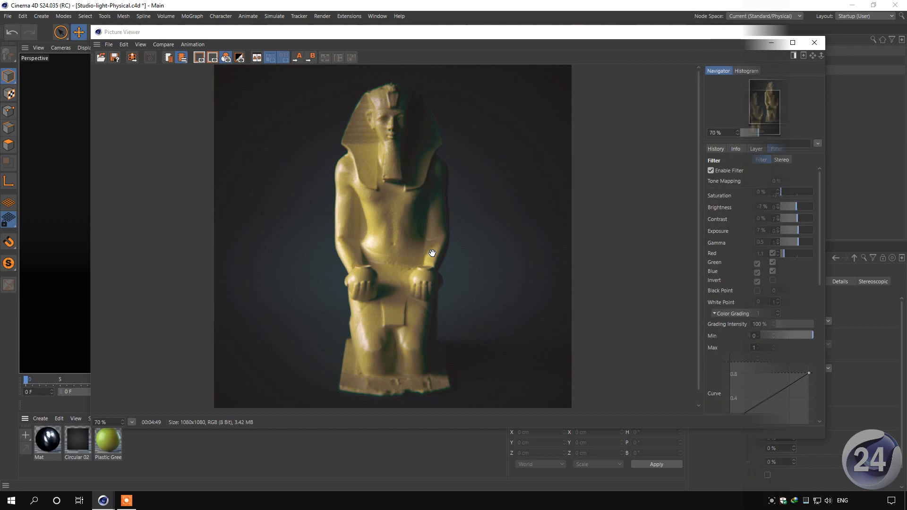
Start saving the render as a JPG still image and raise its quality to the maximum
click(115, 57)
click(116, 35)
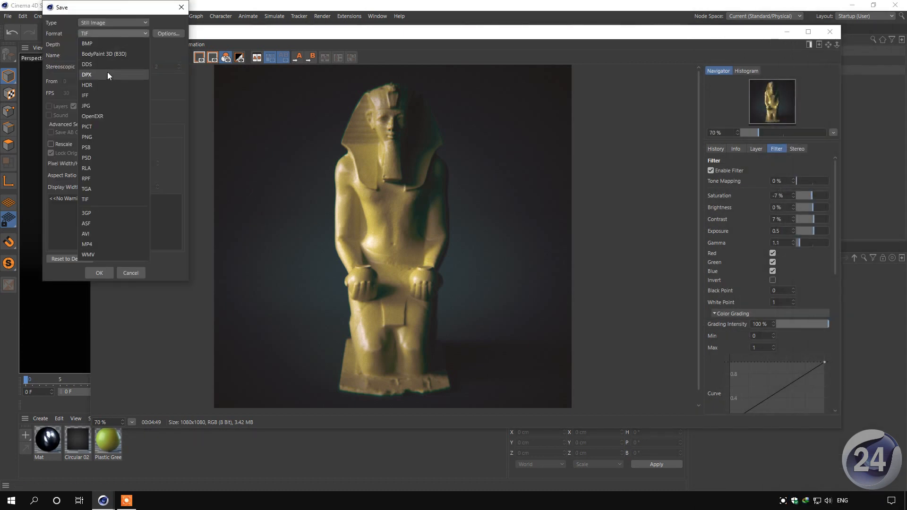
click(104, 105)
click(160, 33)
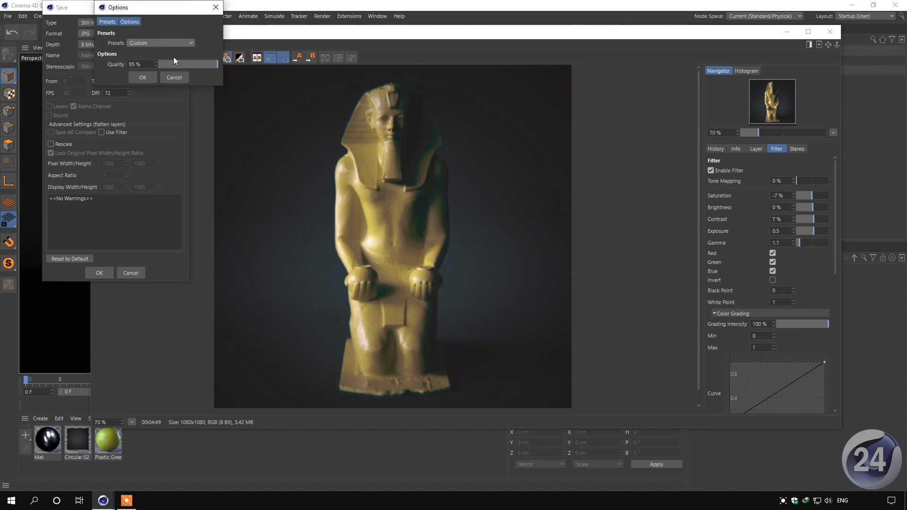
drag(215, 69, 263, 68)
click(142, 78)
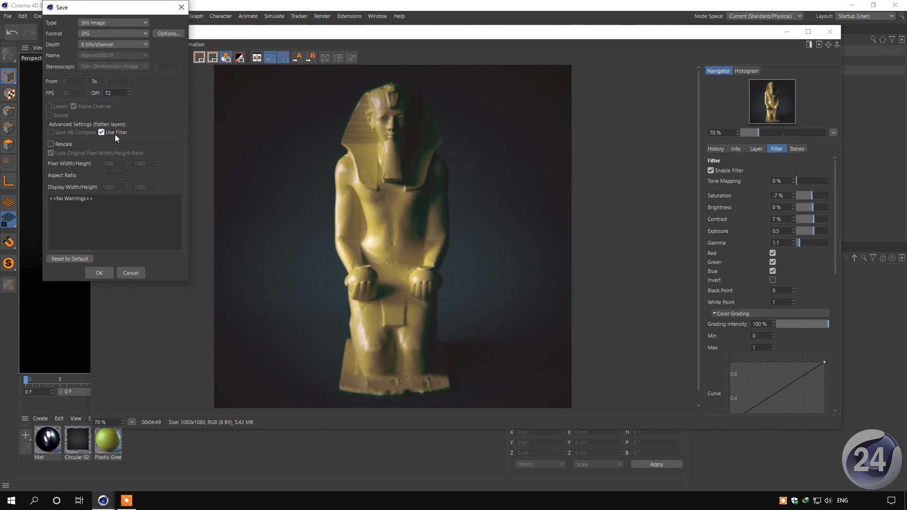
Save the image with the filter included as Studio-light-Physical.jpg on the Desktop, replacing the existing file
click(100, 276)
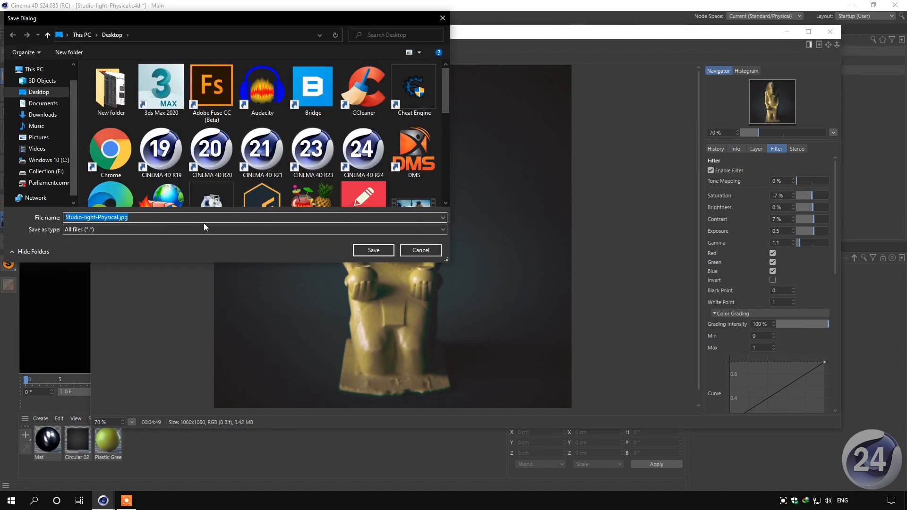
click(373, 250)
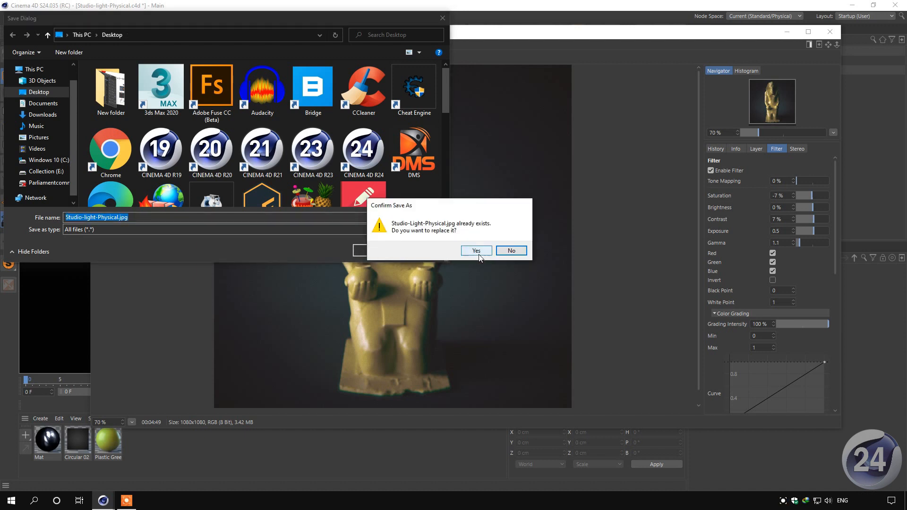
click(476, 251)
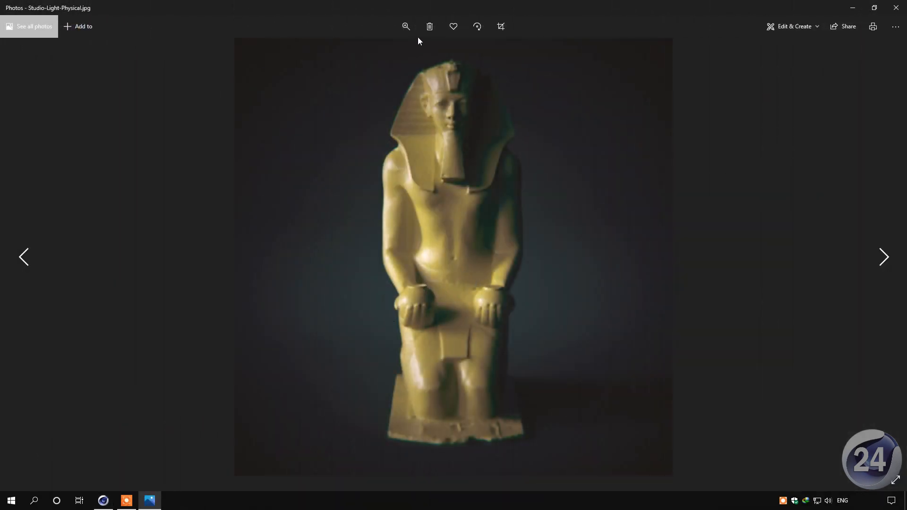
Examine the saved Studio-Light-Physical.jpg in Photos, checking the statue's head, torso and hands up close and the full image
click(406, 27)
drag(365, 54, 374, 50)
drag(455, 167, 450, 271)
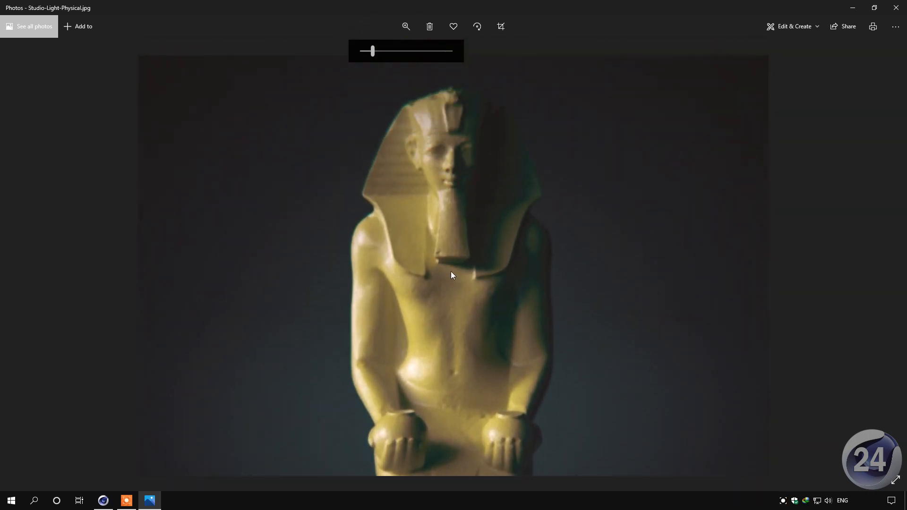
drag(469, 332, 462, 243)
drag(461, 287, 466, 380)
drag(463, 235, 461, 265)
click(406, 26)
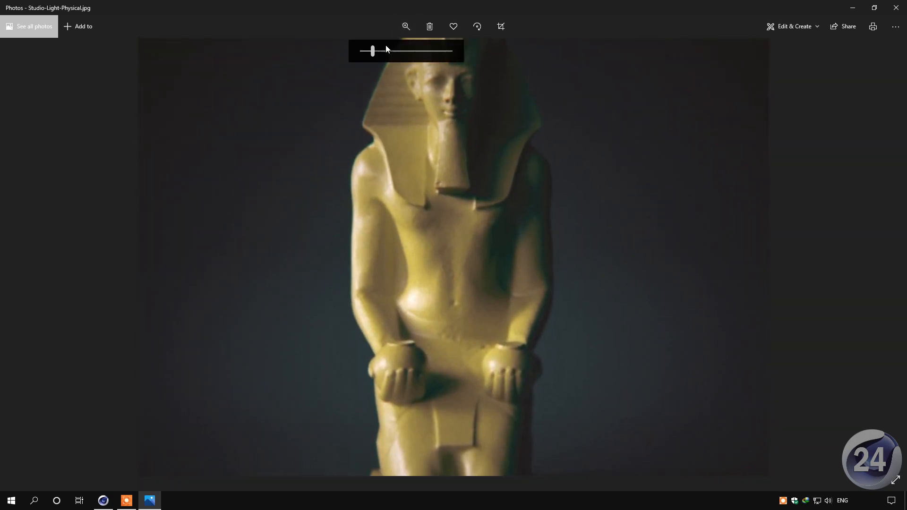
drag(369, 50, 360, 50)
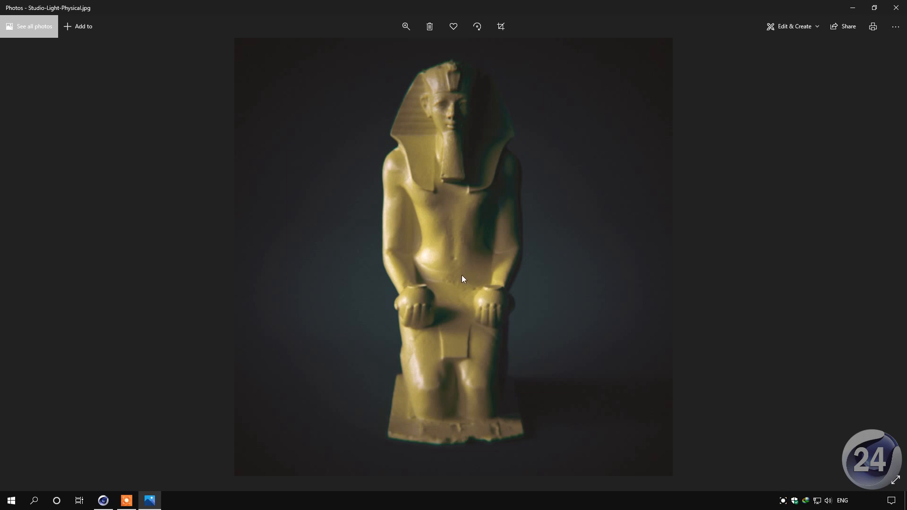